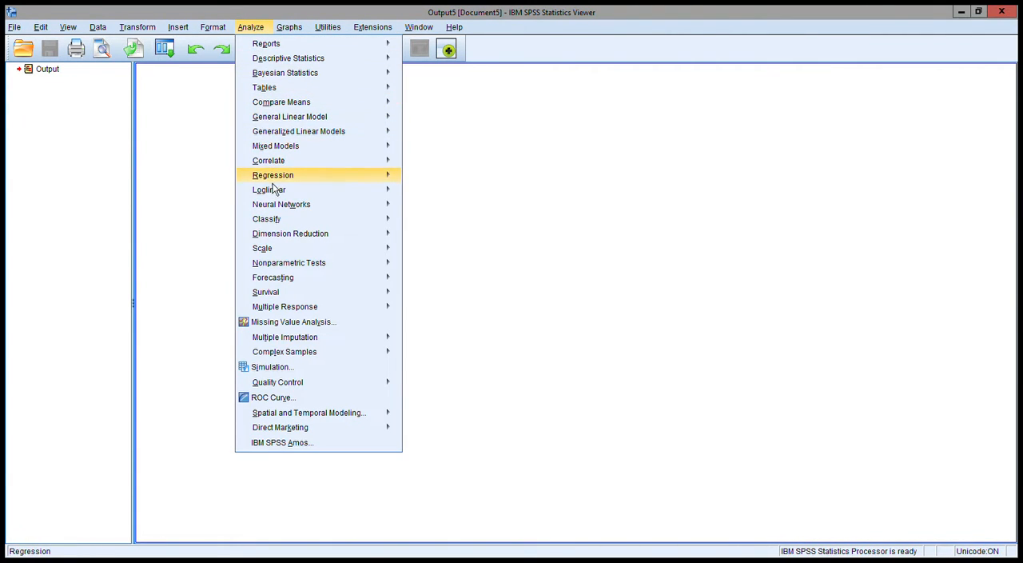
# Run a linear regression of NumFriend on age, gender and years of education using the Enter method
pyautogui.moveTo(285, 186)
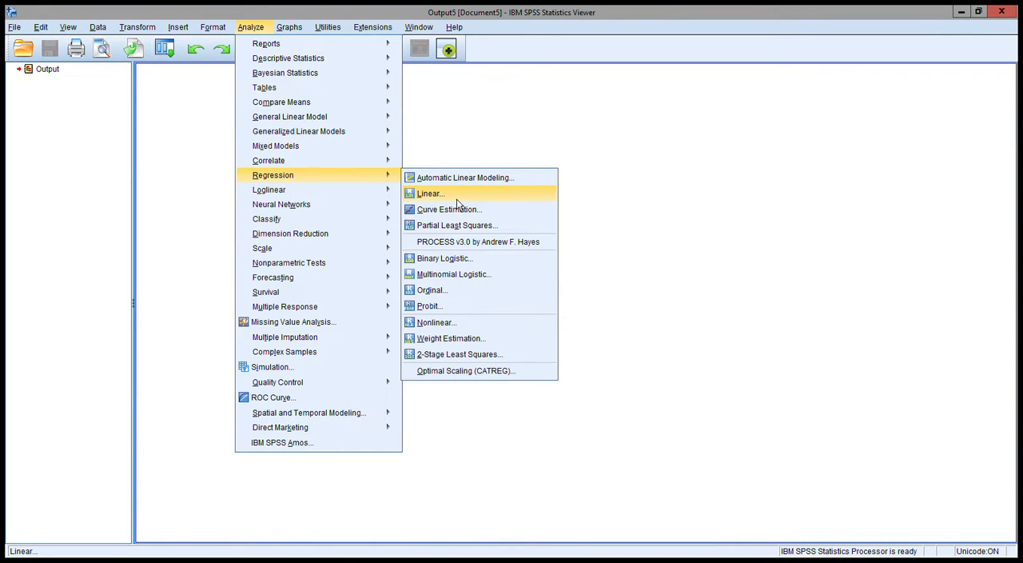
pyautogui.click(460, 197)
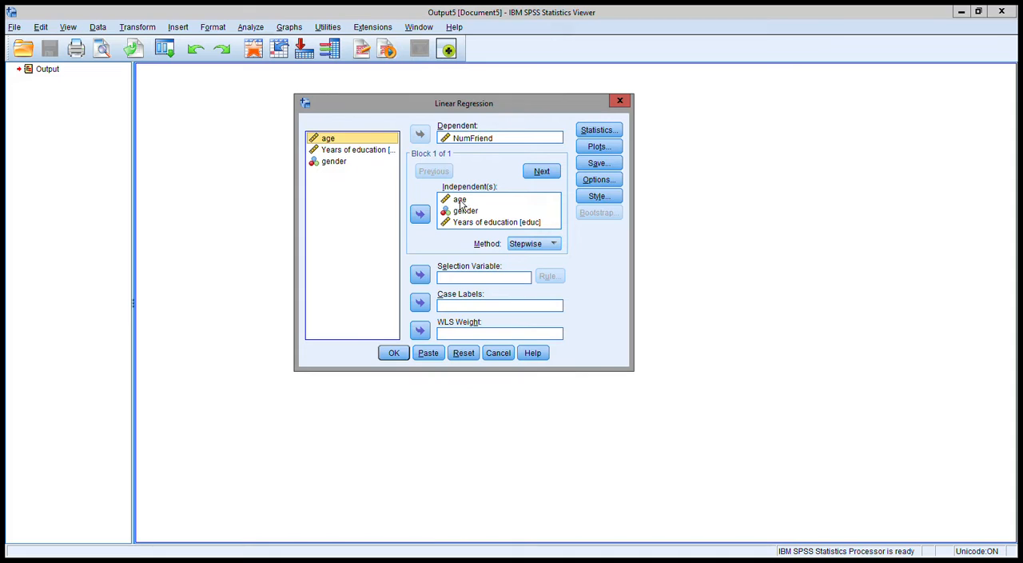
pyautogui.click(529, 244)
pyautogui.click(537, 257)
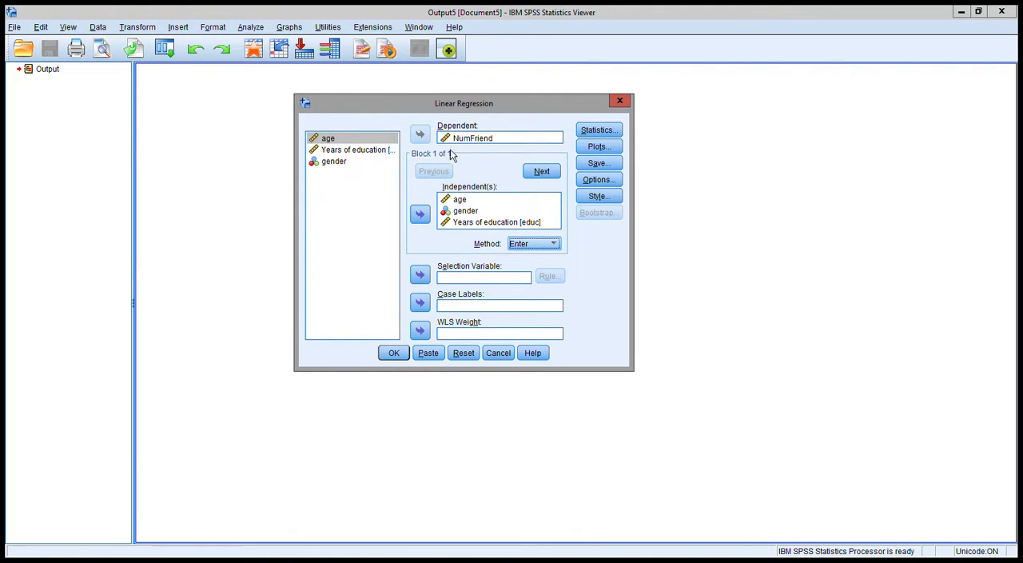
pyautogui.click(404, 357)
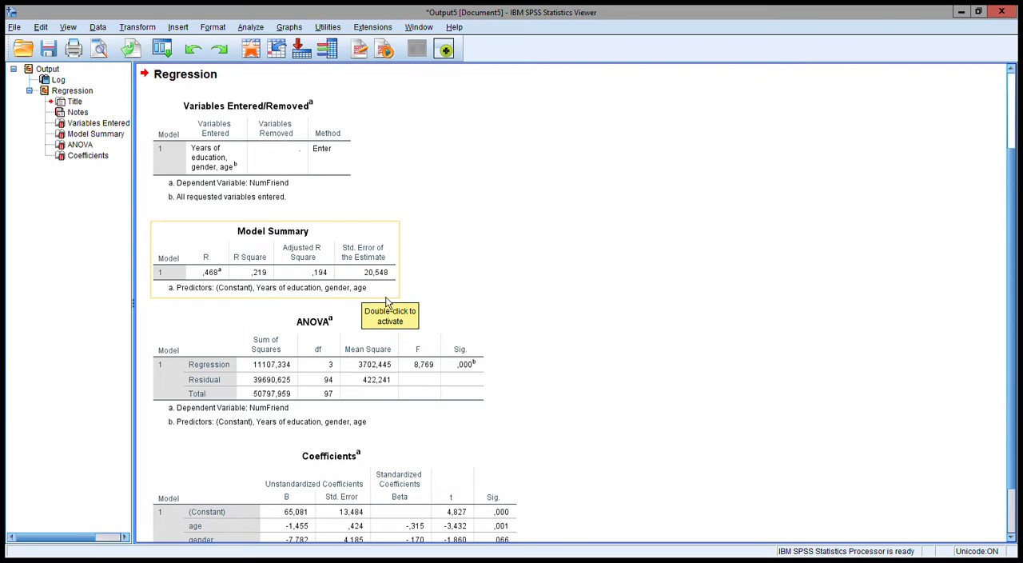
# Reopen the linear regression setup and rerun the same model with the Stepwise method
pyautogui.scroll(-3, 314, 364)
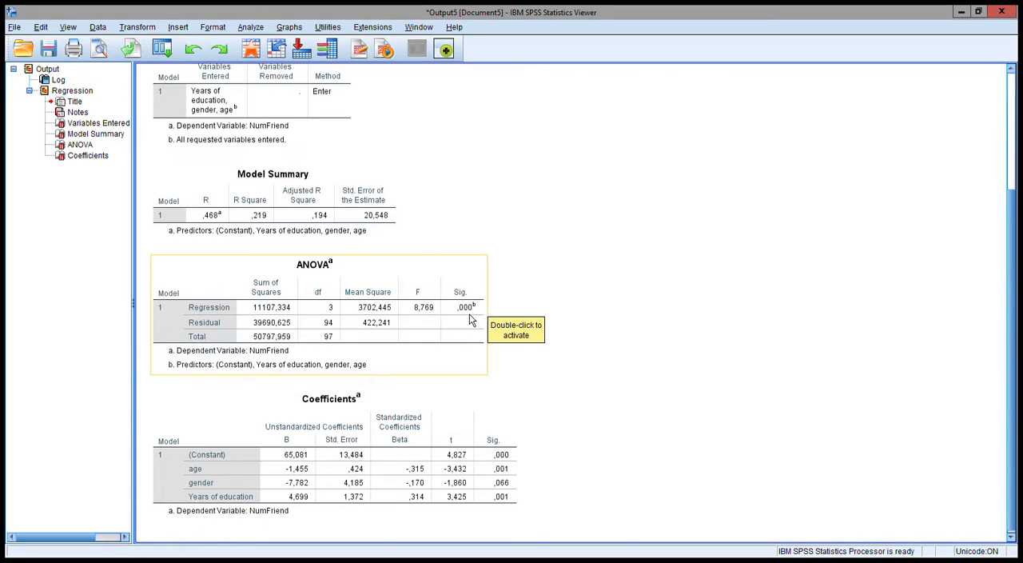
pyautogui.scroll(-1, 355, 286)
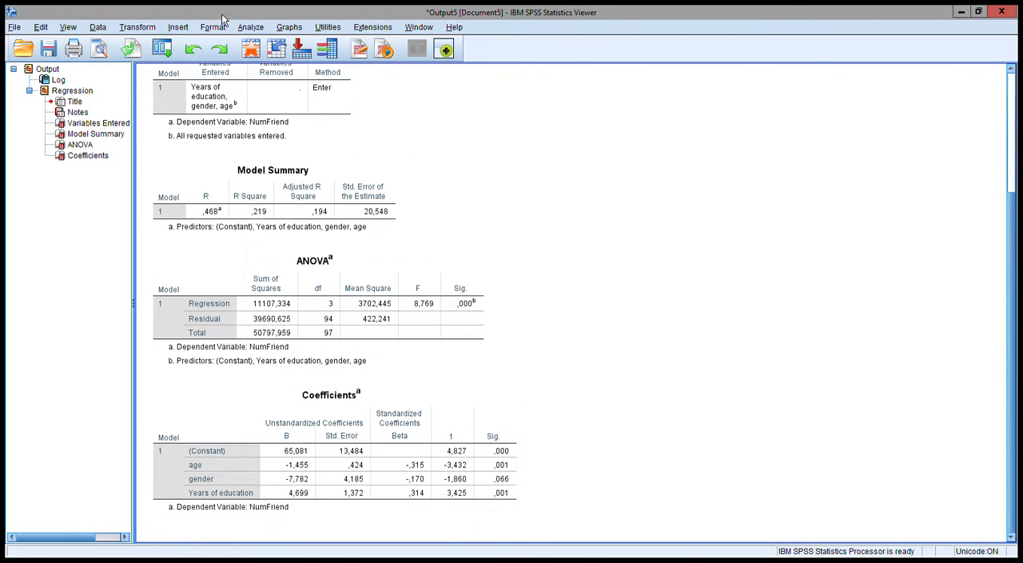
pyautogui.click(169, 51)
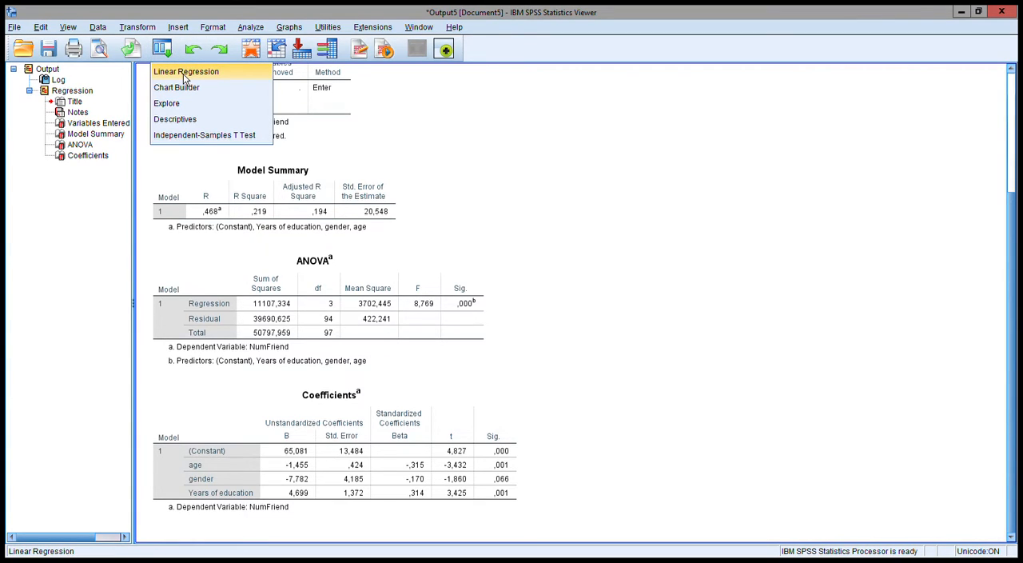
pyautogui.doubleClick(183, 74)
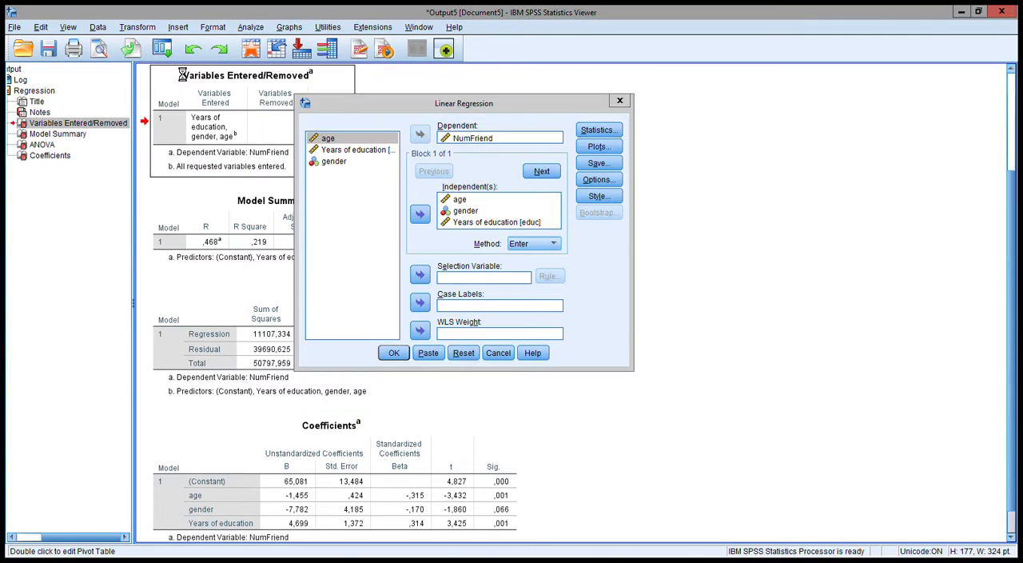
pyautogui.click(633, 189)
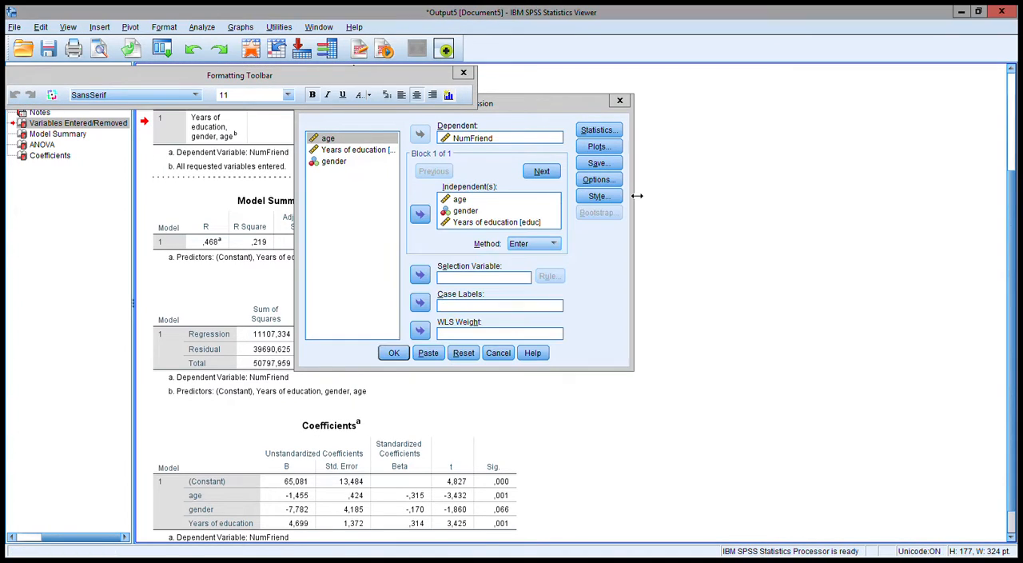
pyautogui.click(464, 74)
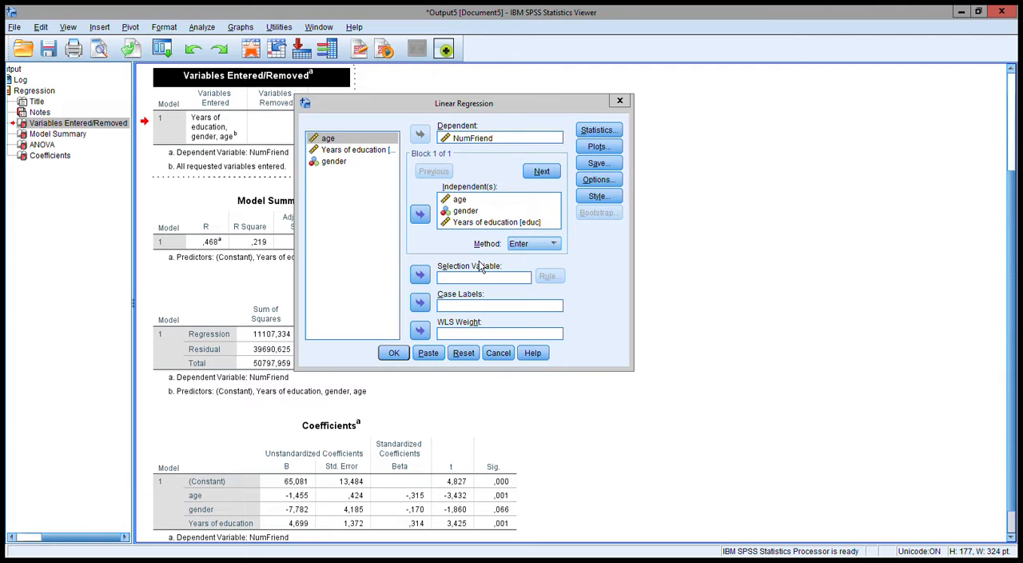
pyautogui.click(559, 249)
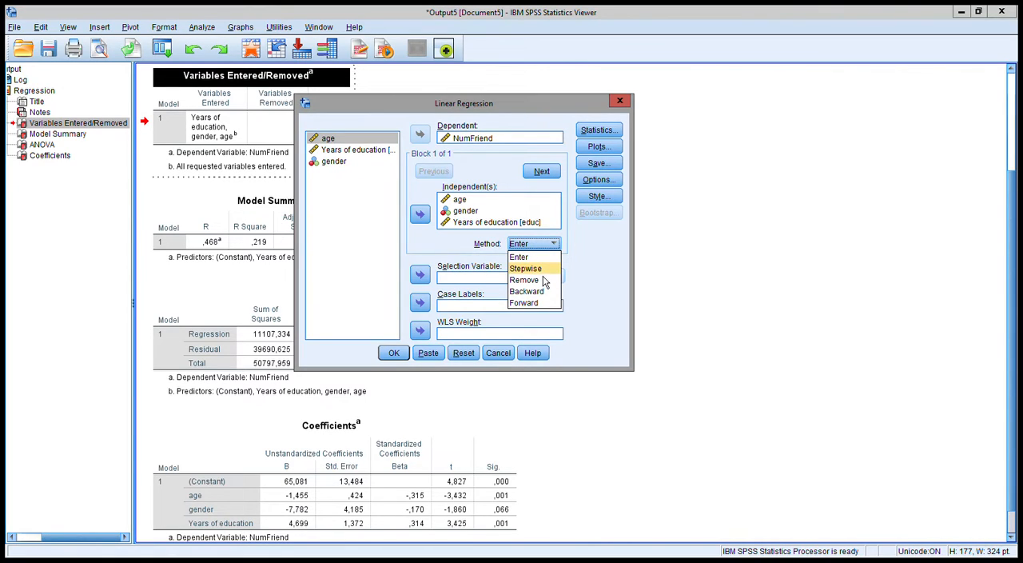
pyautogui.click(542, 272)
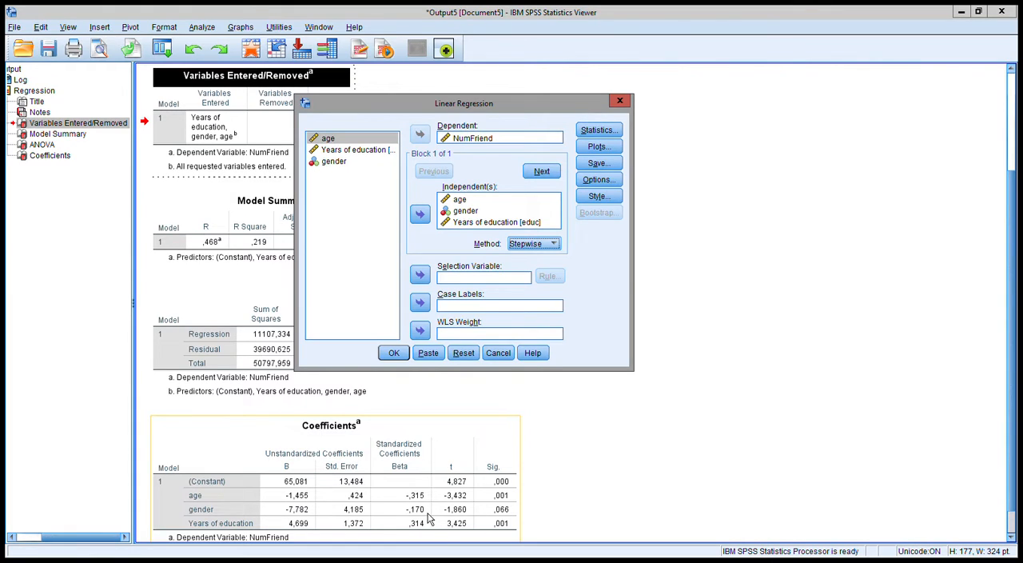
pyautogui.click(393, 352)
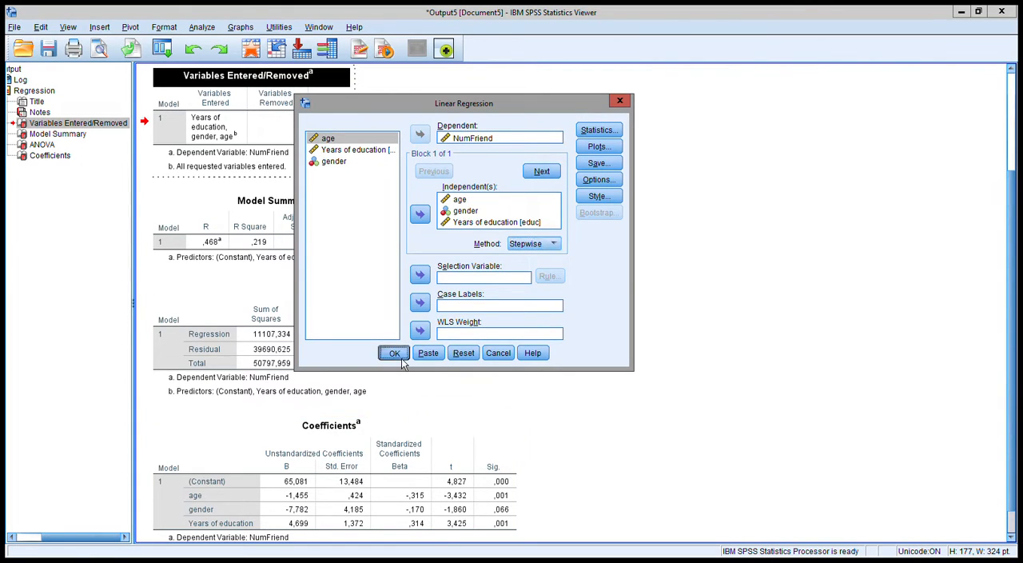
# Examine the stepwise output, from the variables entered and model summary through the ANOVA, coefficients and excluded variables tables
pyautogui.click(323, 167)
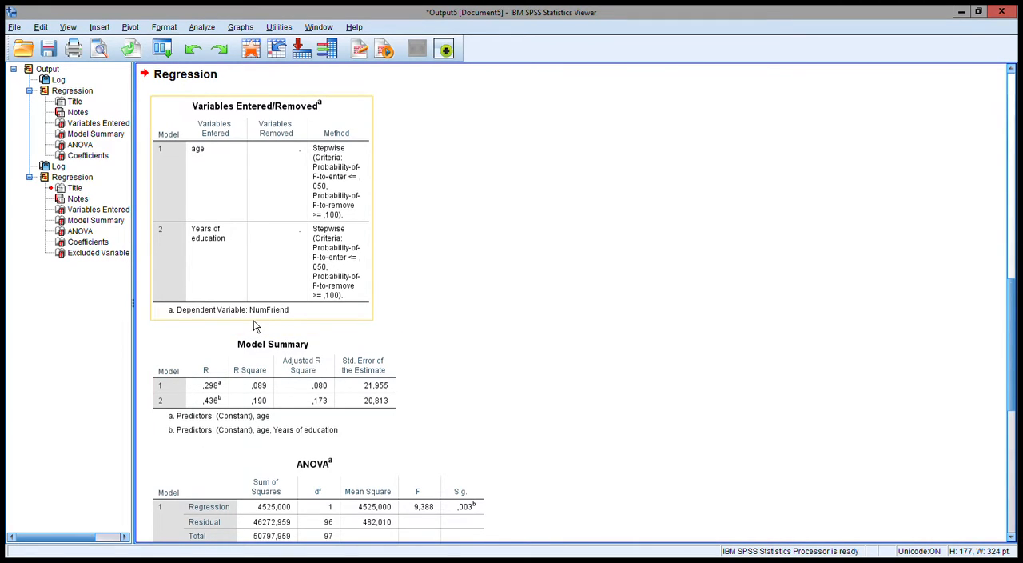
pyautogui.click(340, 317)
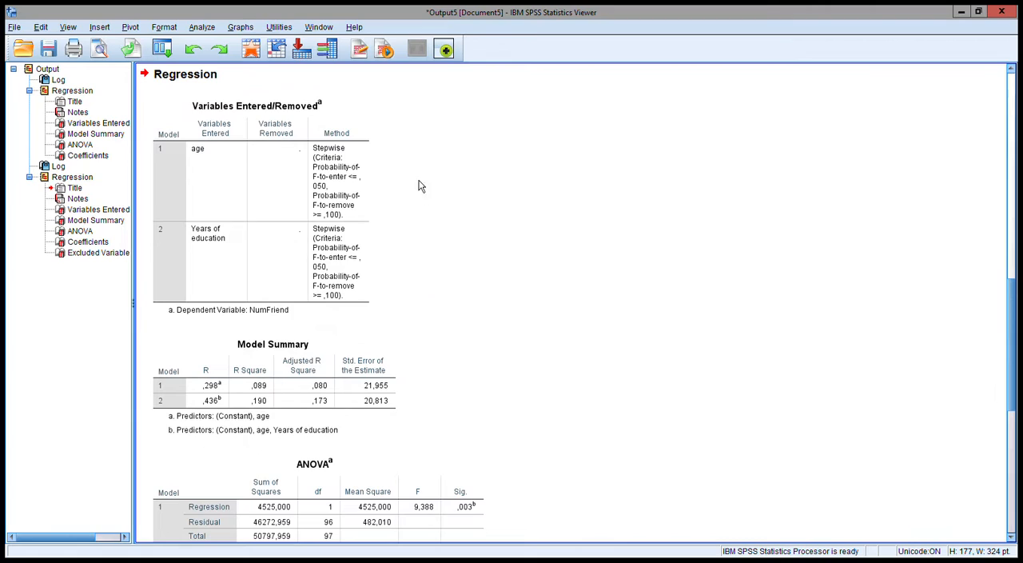
pyautogui.click(358, 126)
pyautogui.click(237, 359)
pyautogui.scroll(-3, 335, 391)
pyautogui.click(346, 406)
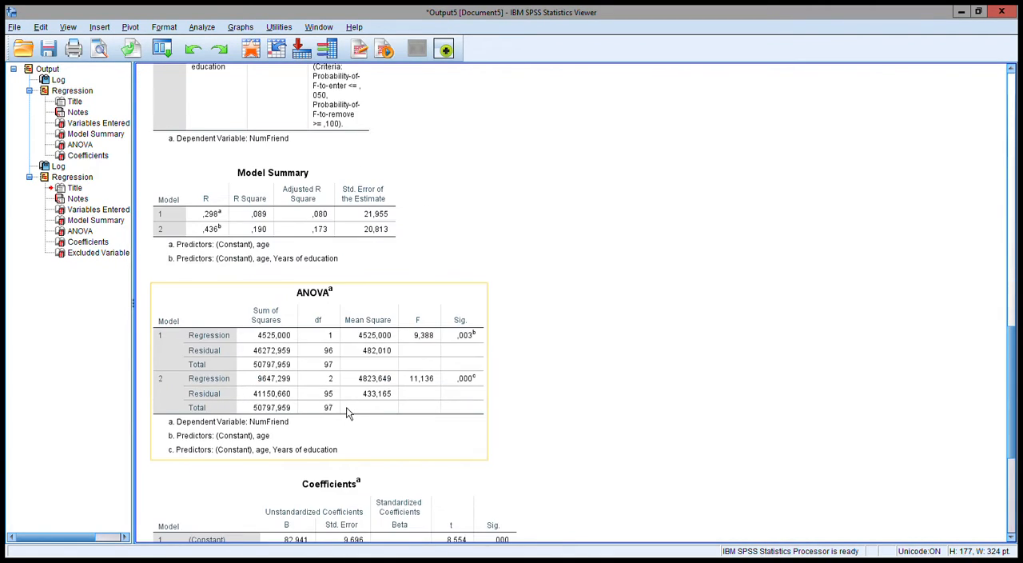
pyautogui.scroll(-4, 346, 406)
pyautogui.click(352, 418)
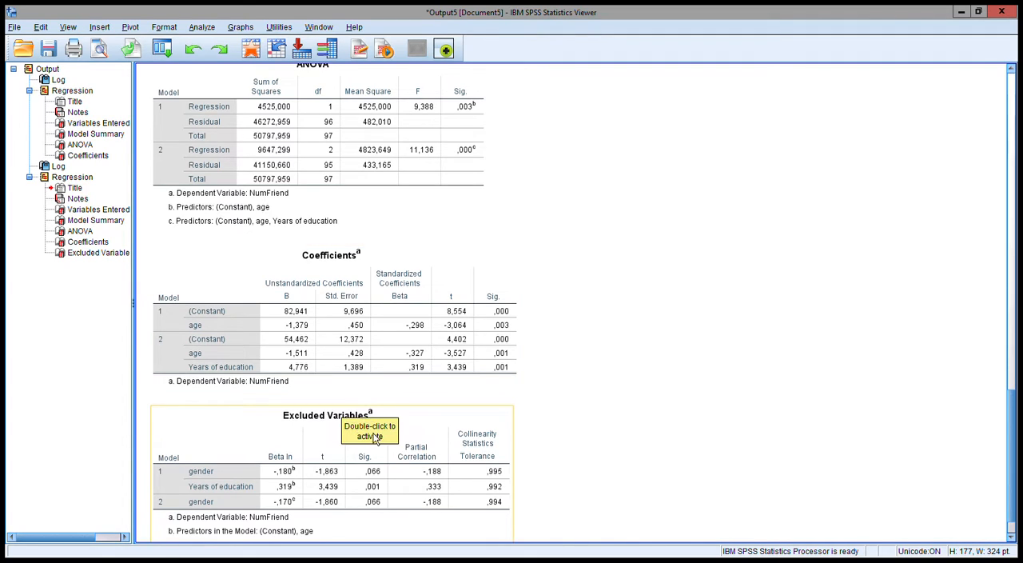
pyautogui.scroll(-1, 375, 442)
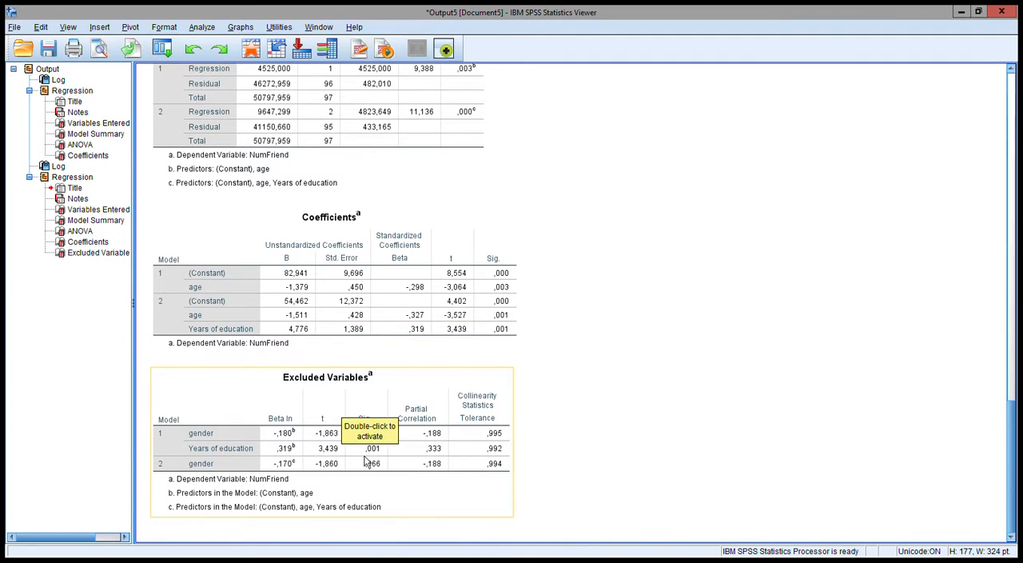
pyautogui.click(337, 344)
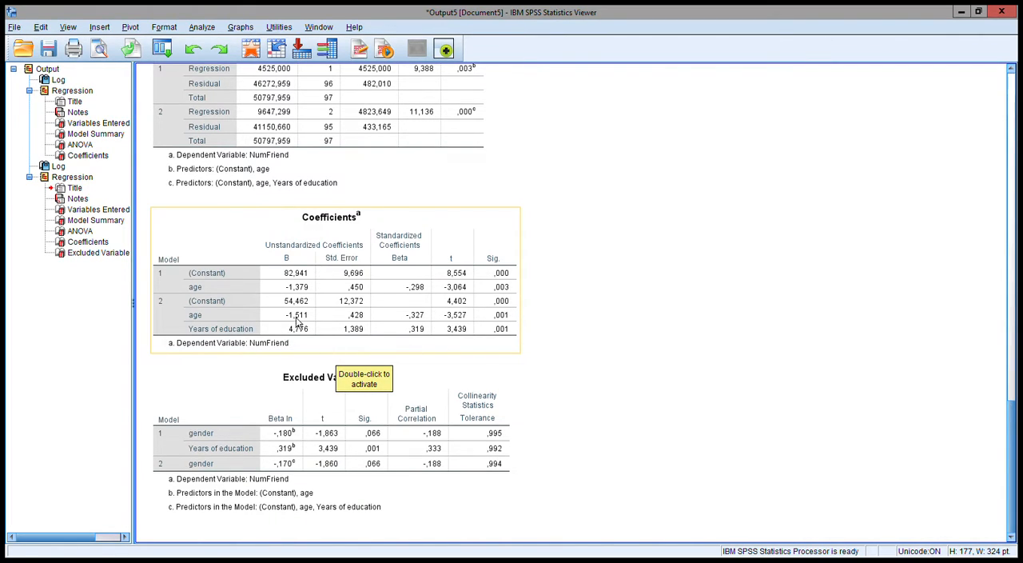
# Reopen the linear regression setup and set the first block's method to Enter
pyautogui.click(170, 51)
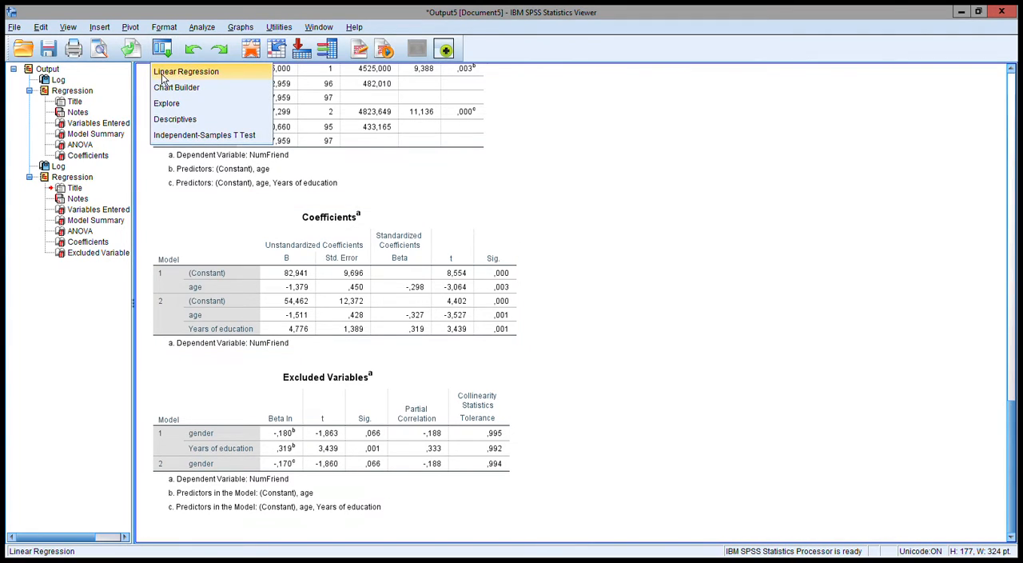
pyautogui.click(174, 72)
pyautogui.click(551, 244)
pyautogui.click(527, 254)
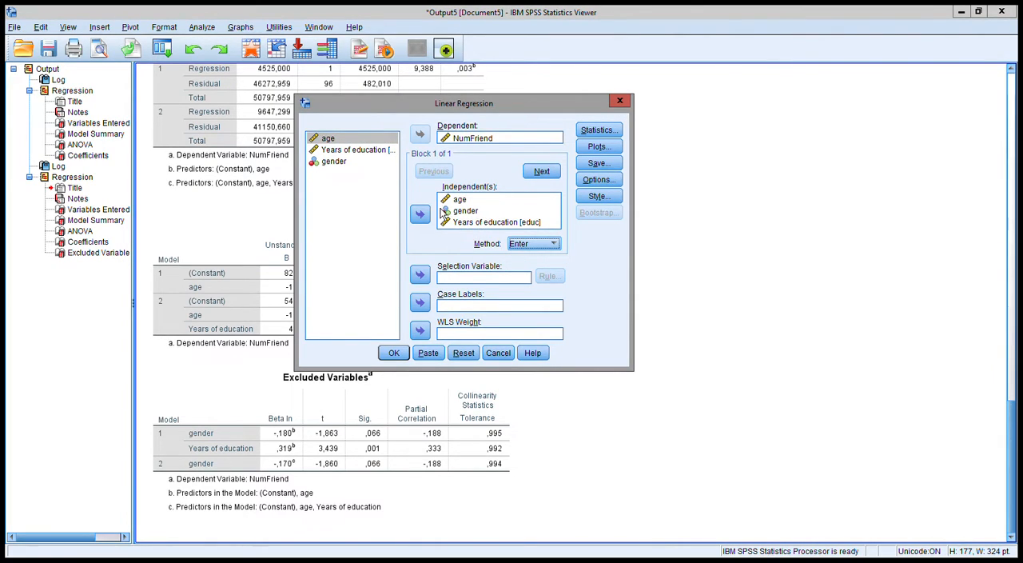
# Move gender out of the first block of independents and into a second block
pyautogui.click(495, 225)
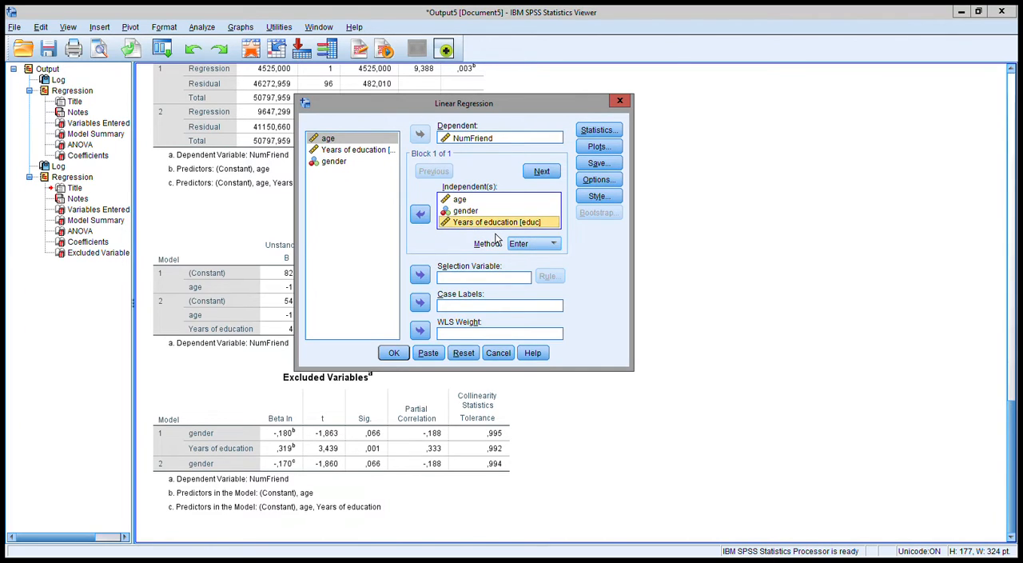
pyautogui.click(428, 217)
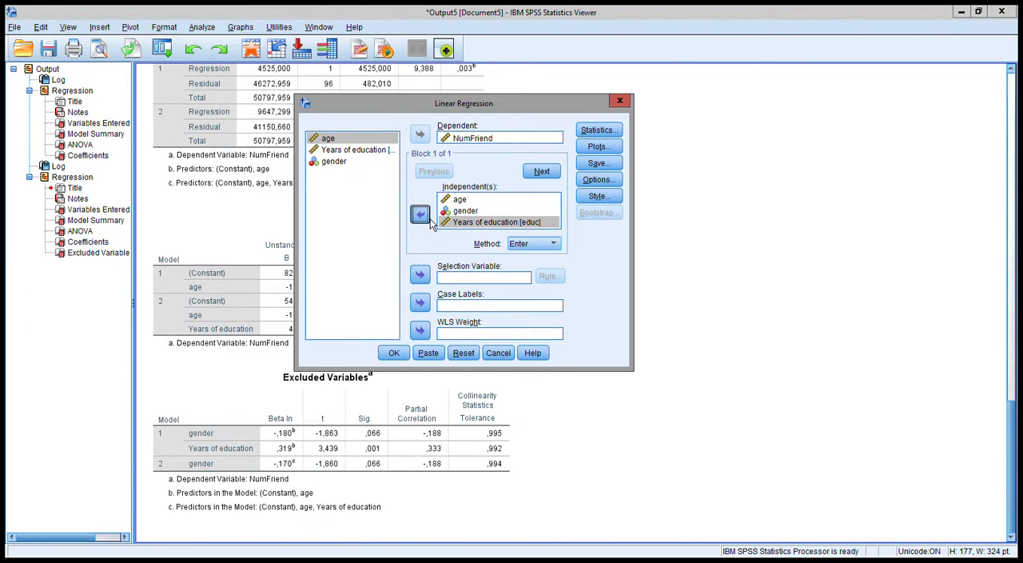
pyautogui.click(465, 214)
pyautogui.click(421, 214)
pyautogui.click(542, 171)
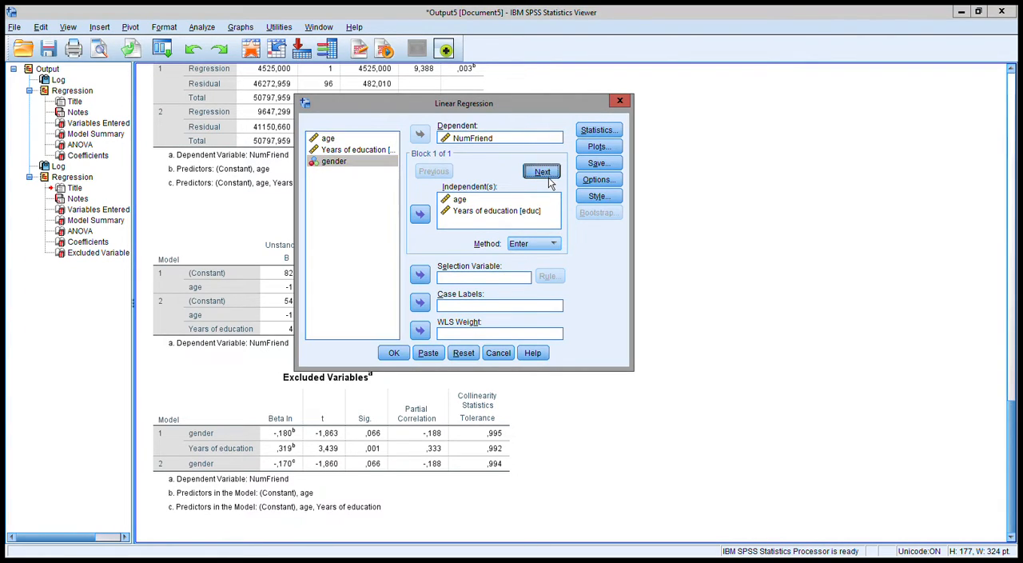
pyautogui.click(421, 214)
pyautogui.click(434, 171)
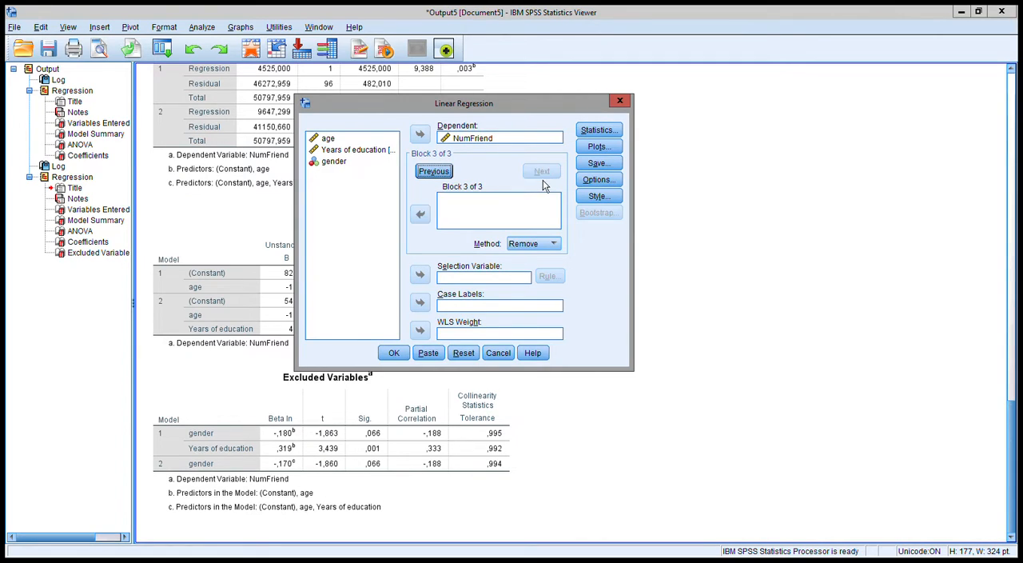
# Place years of education in the third block with the Remove method
pyautogui.click(374, 152)
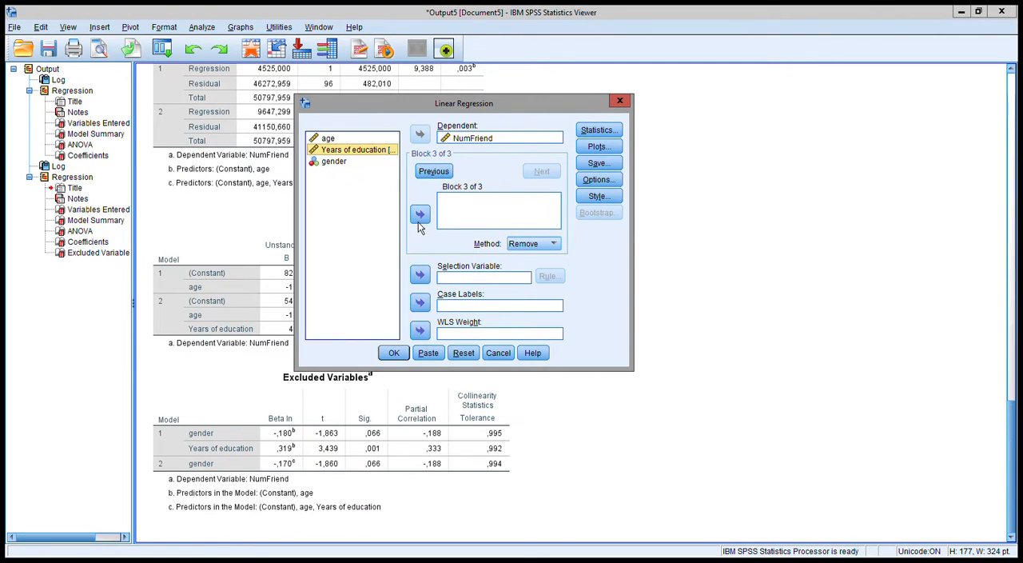
pyautogui.click(420, 214)
pyautogui.click(532, 248)
pyautogui.click(534, 248)
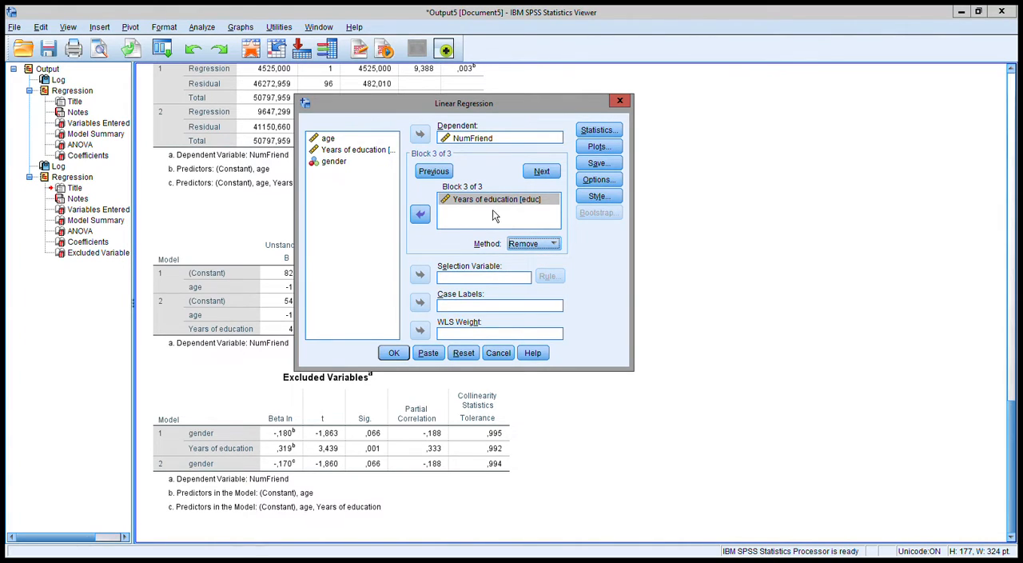
pyautogui.click(421, 216)
pyautogui.click(422, 219)
pyautogui.click(423, 220)
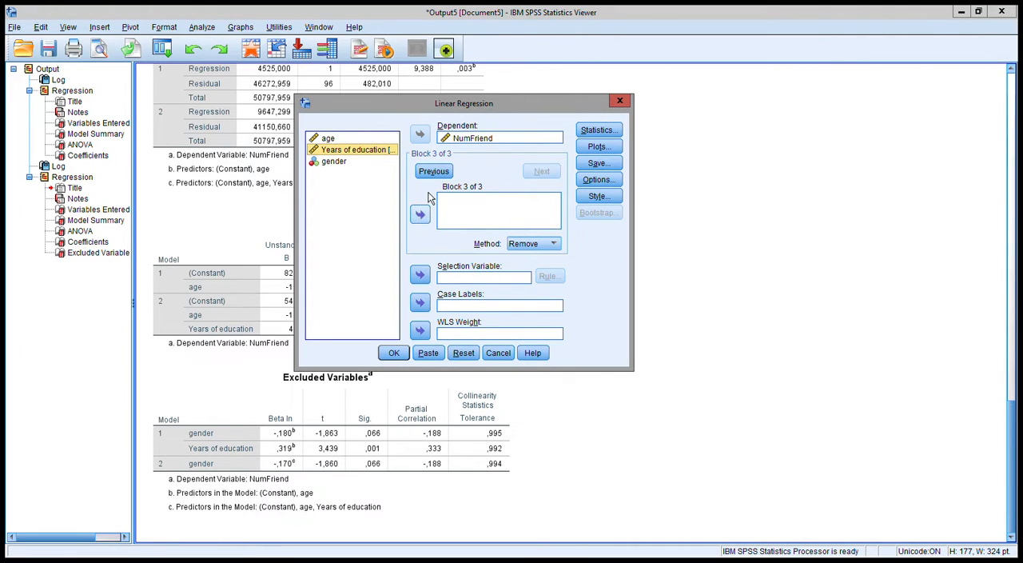
pyautogui.click(420, 215)
# Check the variables and method in each of the three blocks and run the regression
pyautogui.click(434, 171)
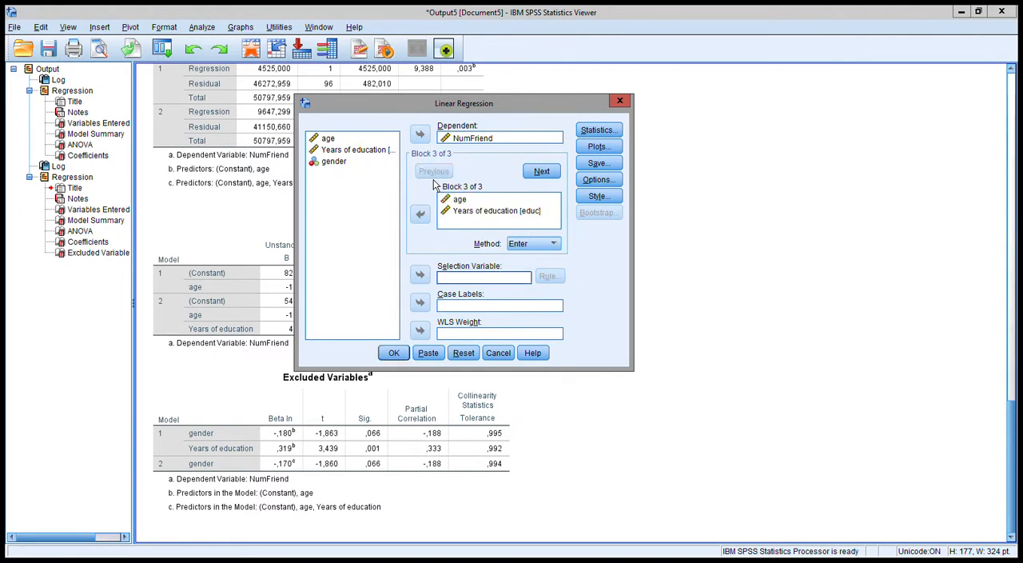
pyautogui.click(474, 219)
pyautogui.click(542, 171)
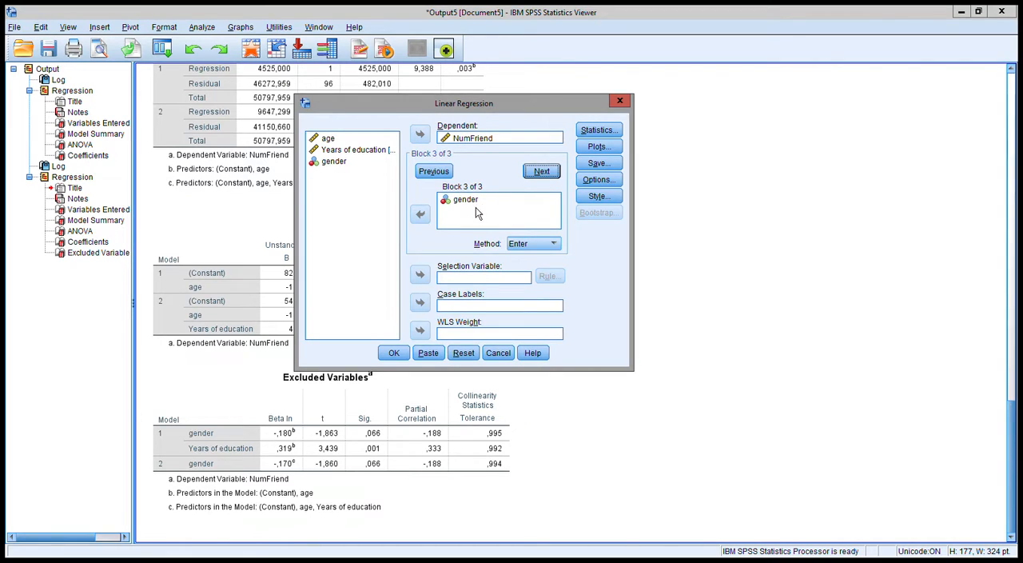
pyautogui.click(543, 172)
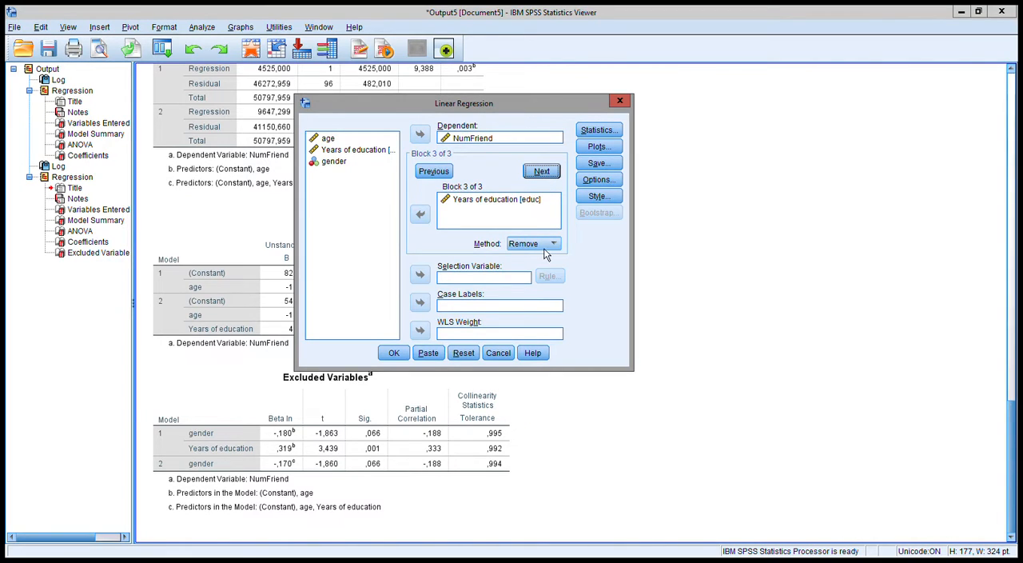
pyautogui.click(399, 352)
# Review the Variables Entered/Removed, Model Summary and ANOVA tables of the three-block regression
pyautogui.click(342, 154)
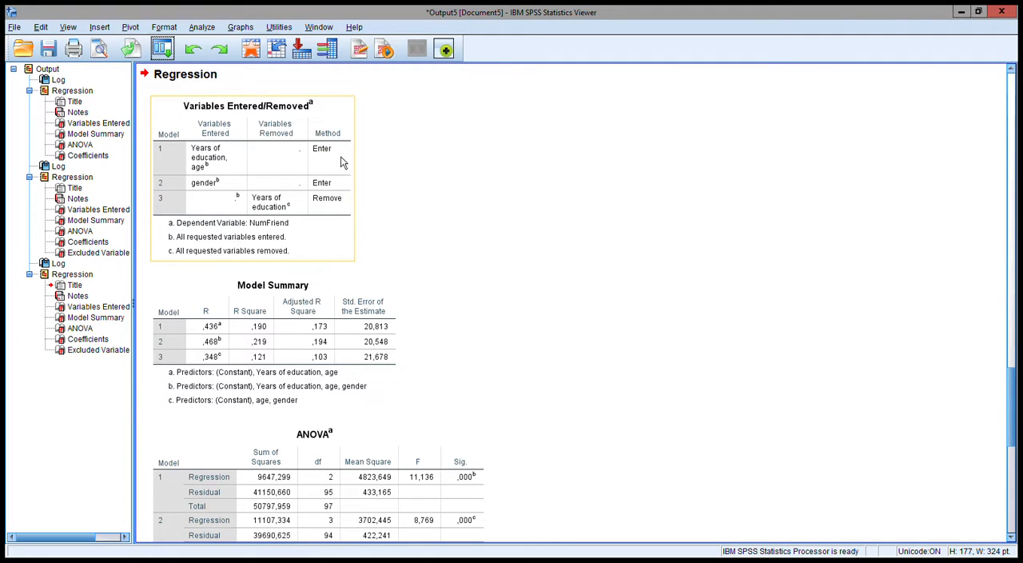
pyautogui.click(398, 284)
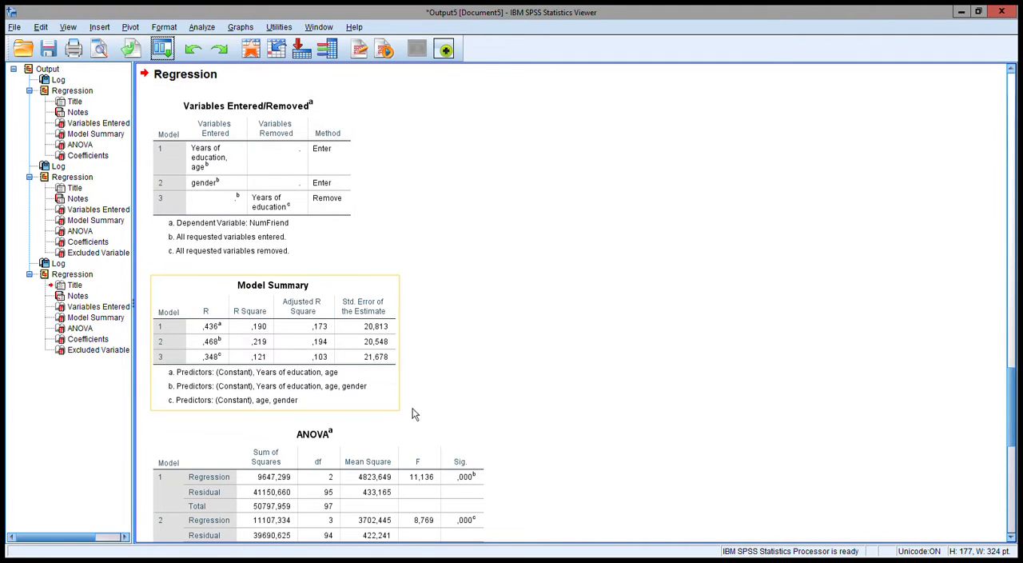
pyautogui.scroll(-5, 345, 290)
pyautogui.click(346, 303)
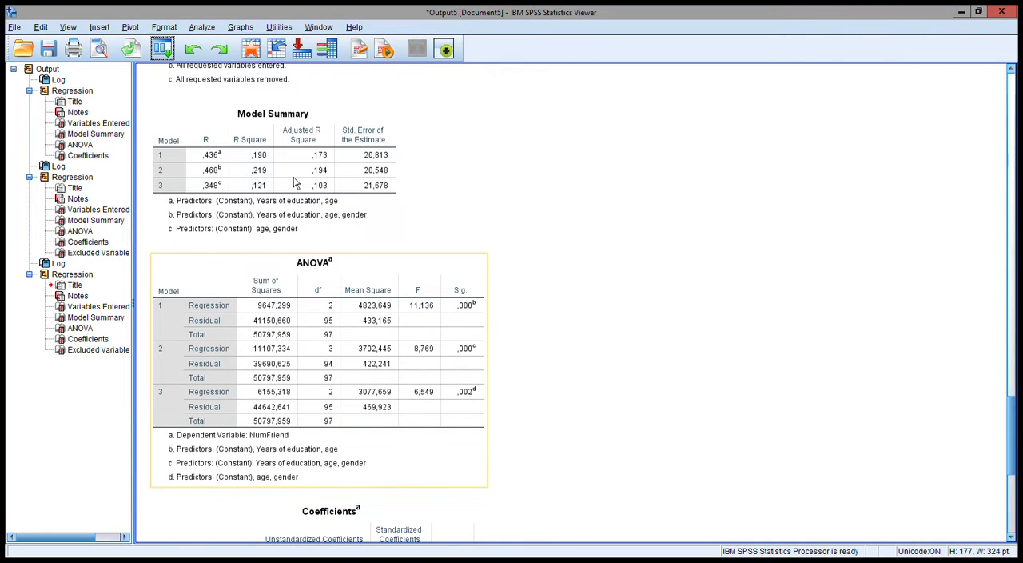
# Reopen the linear regression setup and take years of education out of the third block
pyautogui.click(164, 49)
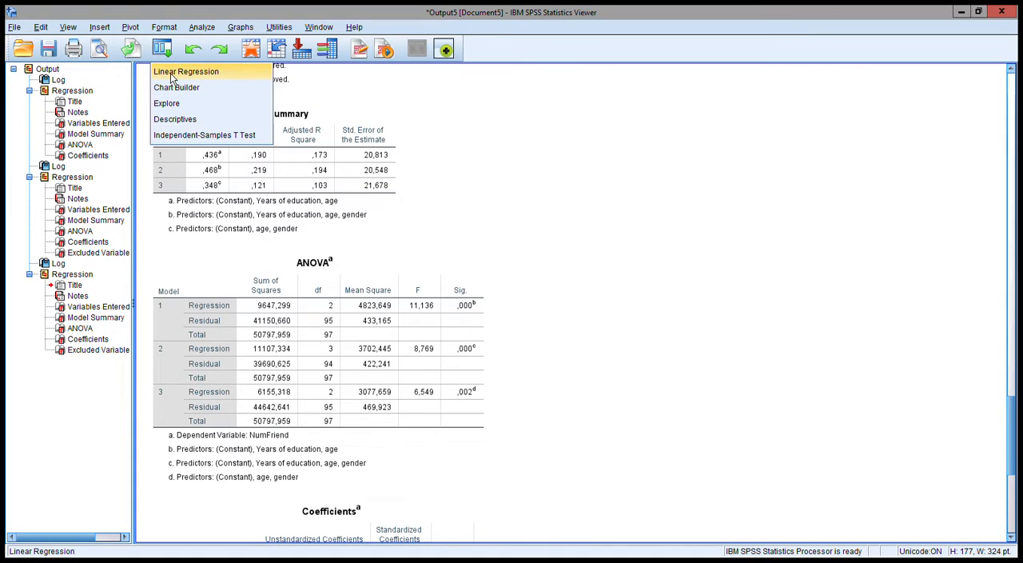
pyautogui.click(172, 72)
pyautogui.click(500, 214)
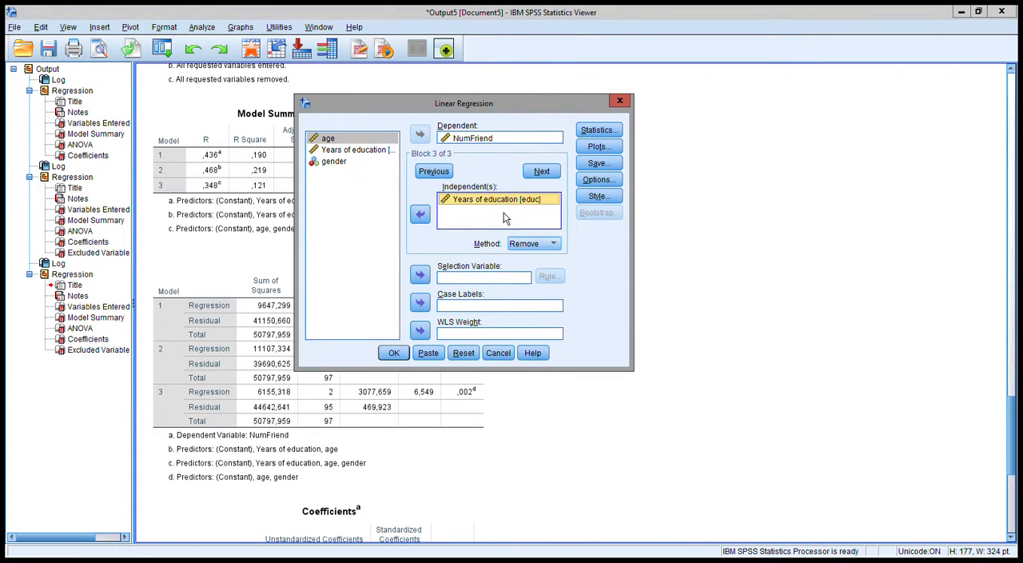
pyautogui.click(420, 214)
pyautogui.click(532, 243)
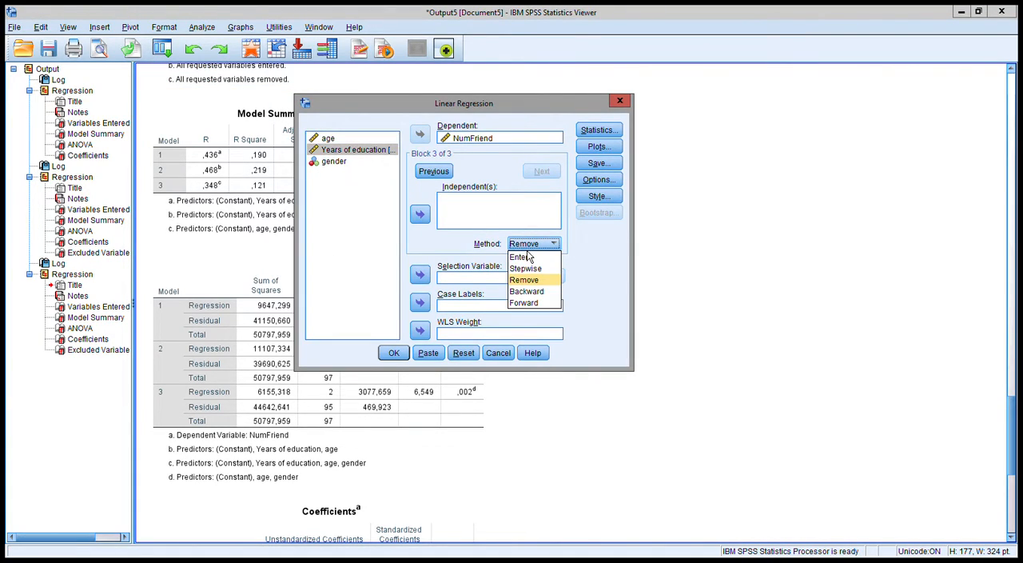
# Move gender from the second block back into the first block with age and years of education
pyautogui.click(434, 171)
pyautogui.click(463, 200)
pyautogui.click(420, 214)
pyautogui.click(434, 171)
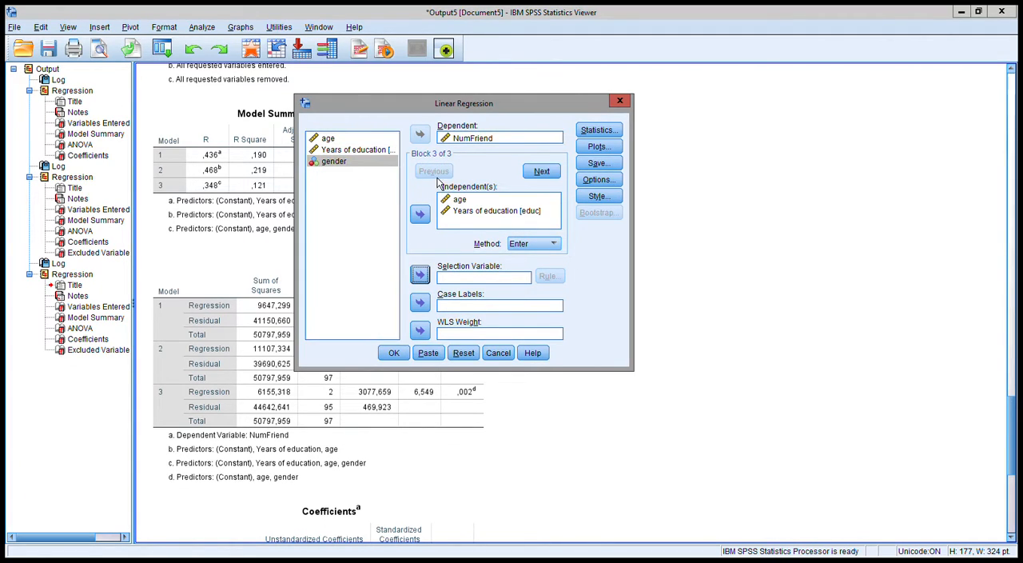
pyautogui.click(421, 214)
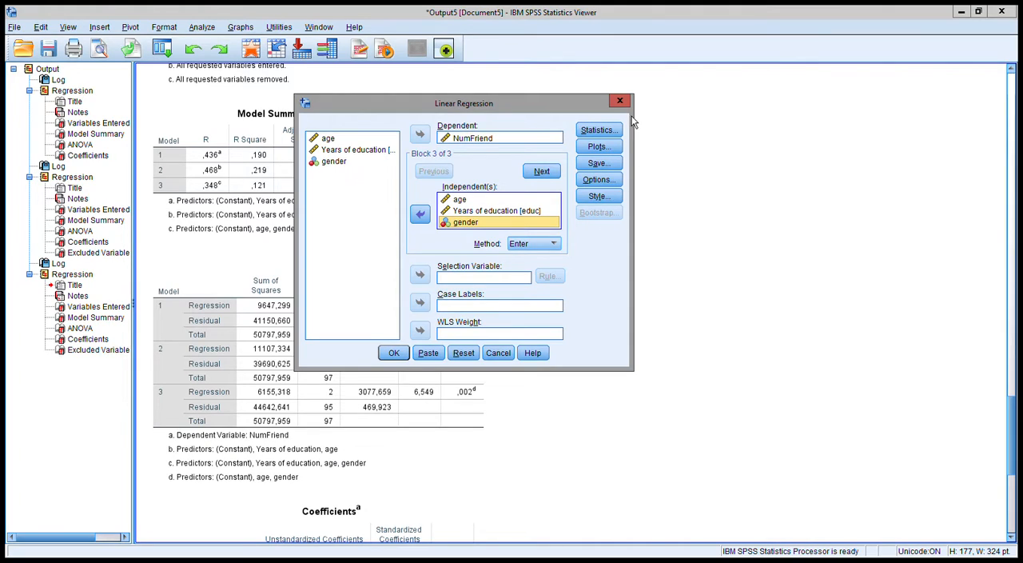
# Include 95% confidence intervals for the coefficients and collinearity diagnostics in the regression statistics
pyautogui.click(598, 130)
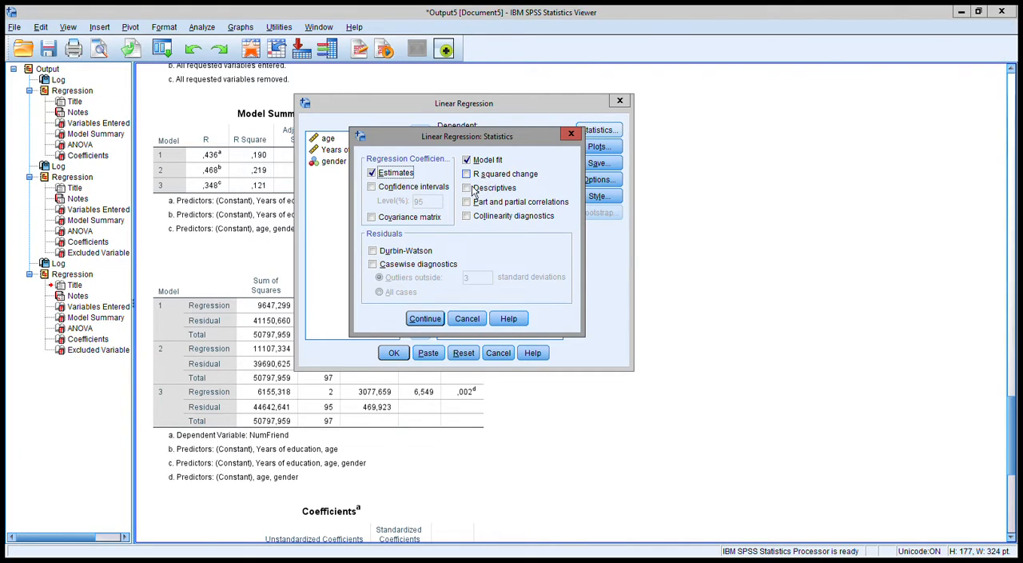
pyautogui.click(413, 187)
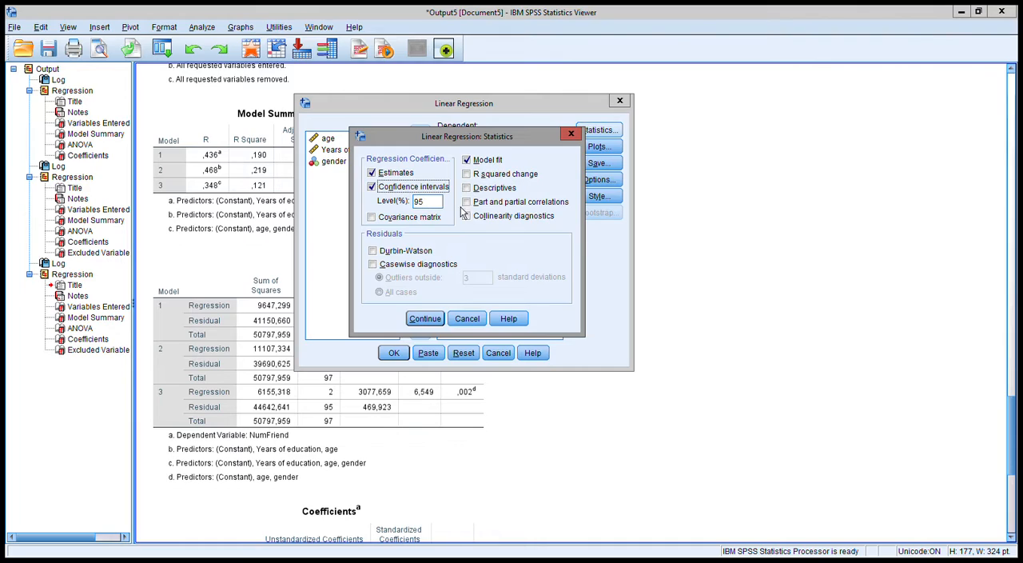
pyautogui.click(504, 223)
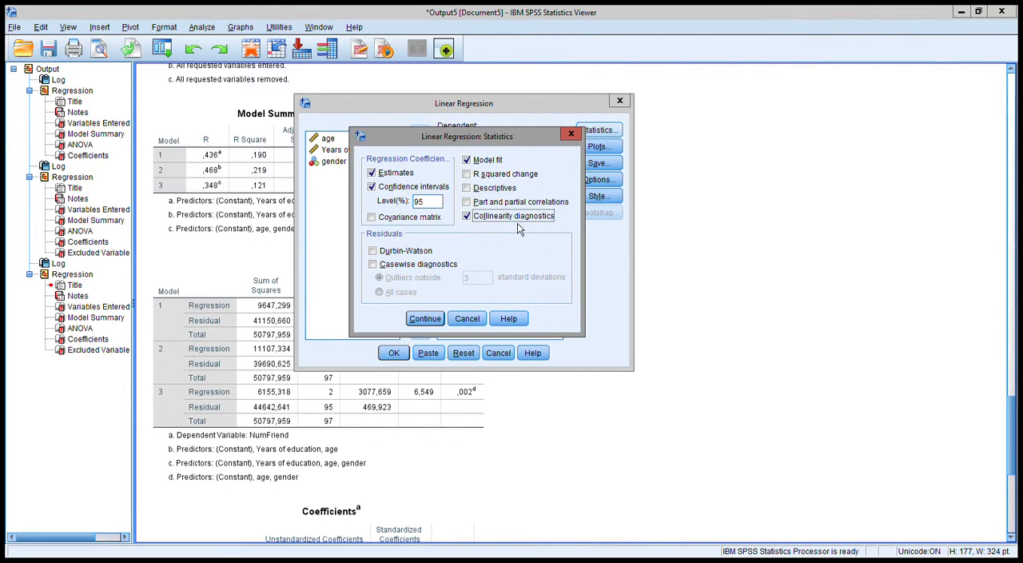
pyautogui.click(426, 326)
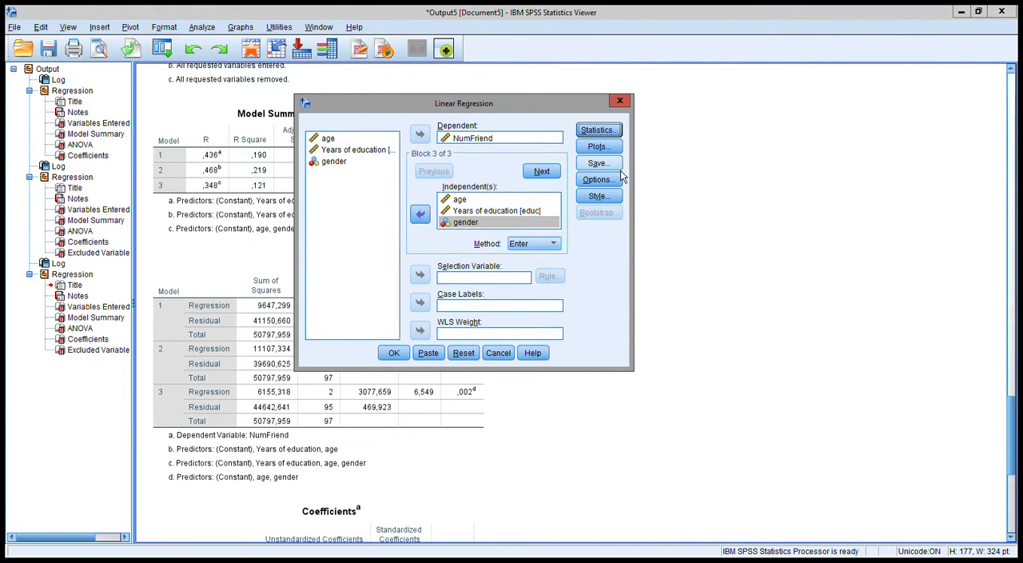
# Save standardized predicted values, standardized residuals, Mahalanobis and Cook's distances as variables, and run the regression
pyautogui.click(620, 170)
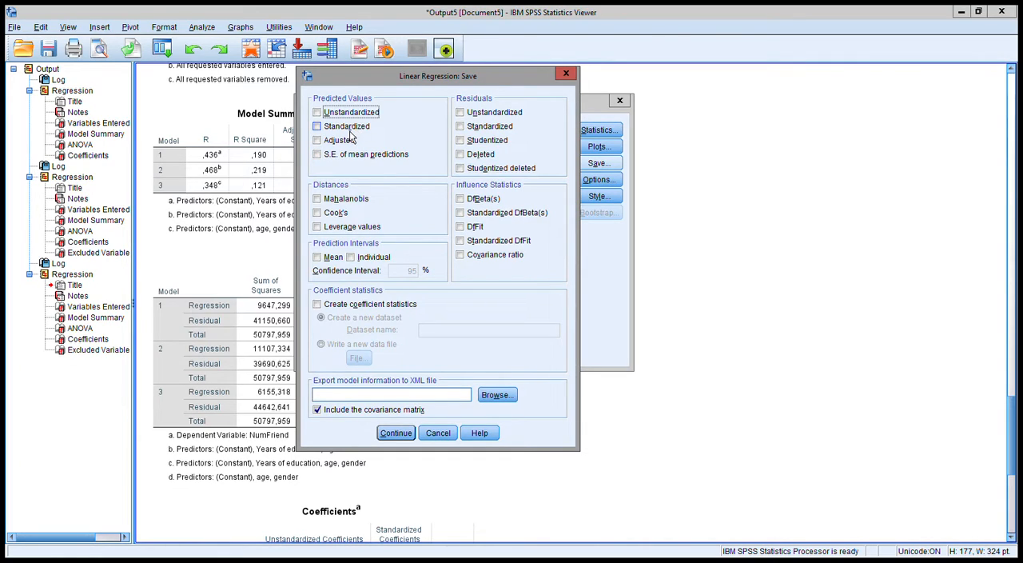
pyautogui.click(322, 129)
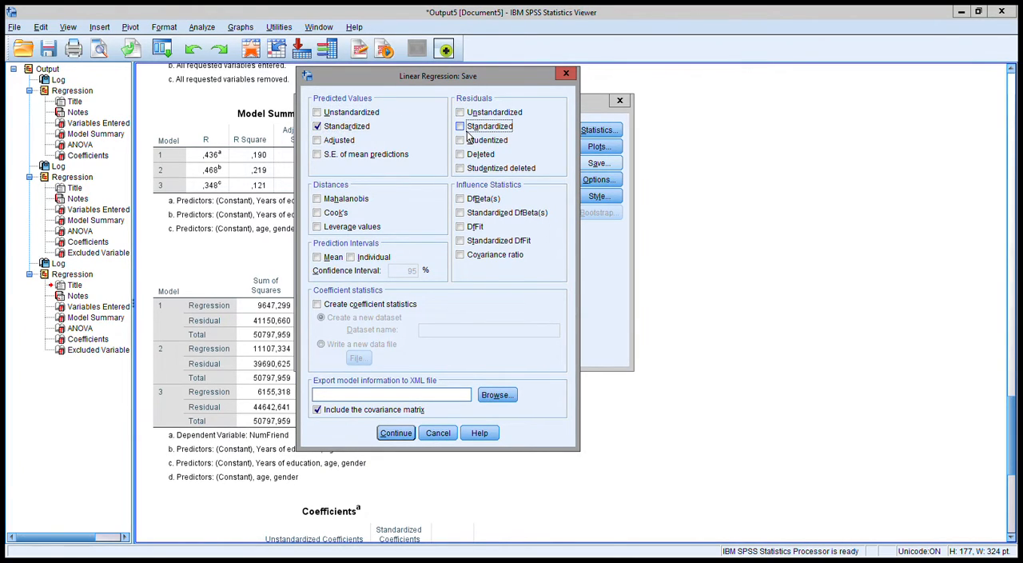
pyautogui.click(318, 200)
pyautogui.click(319, 213)
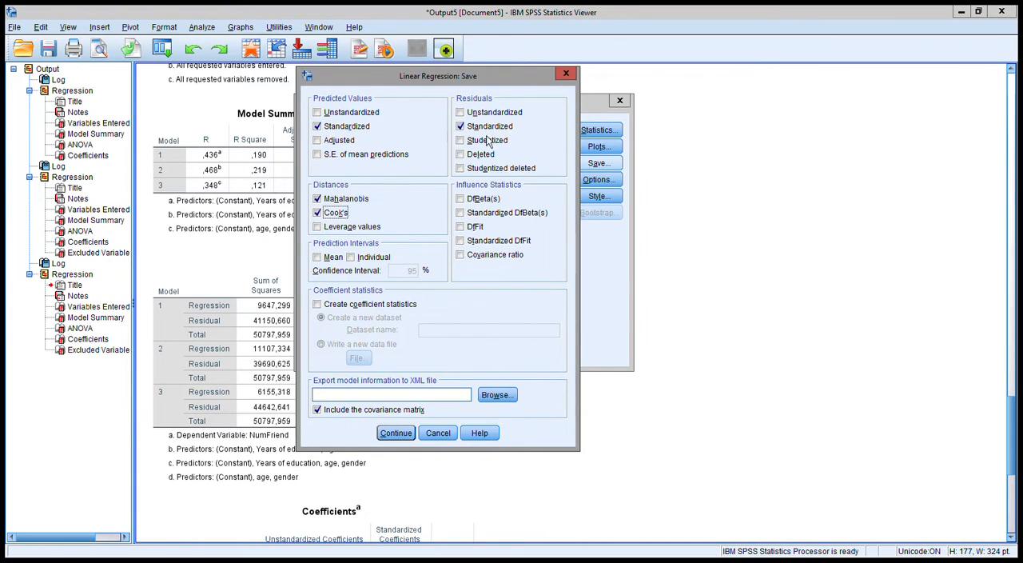
pyautogui.click(396, 434)
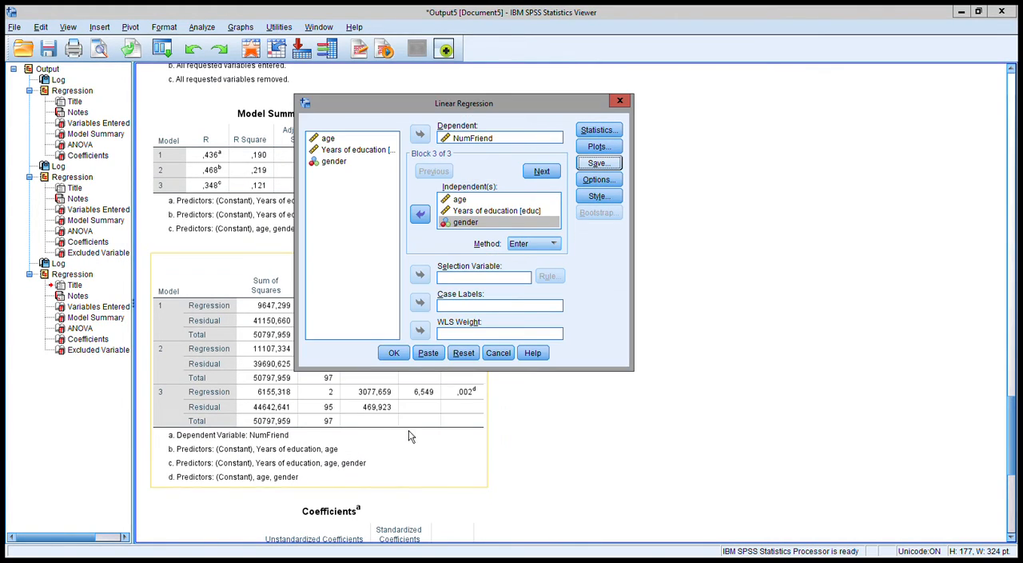
pyautogui.click(400, 358)
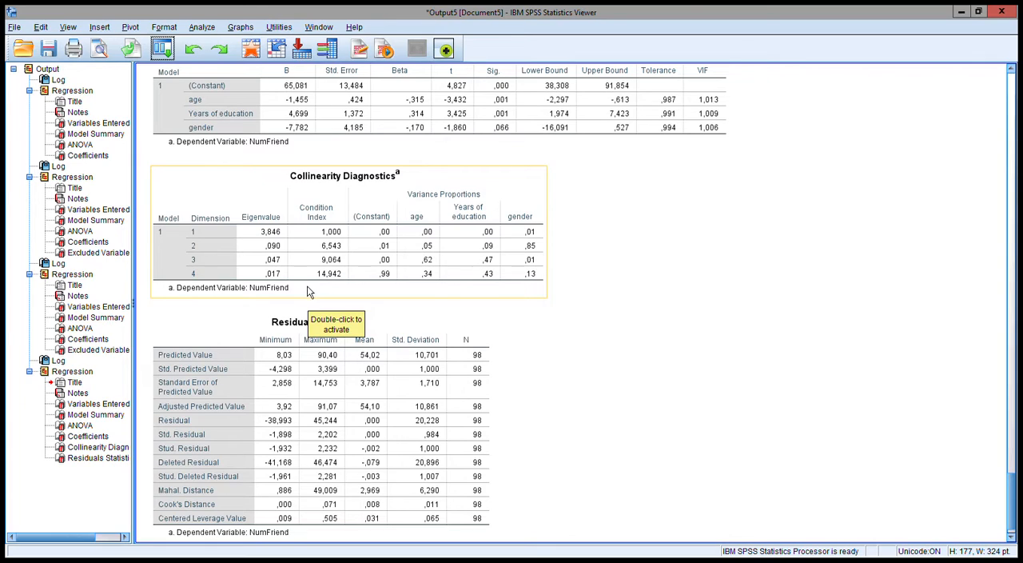
# Reopen the linear regression setup and check the saved standardized predicted value and residual in the variable list
pyautogui.click(163, 53)
pyautogui.click(169, 72)
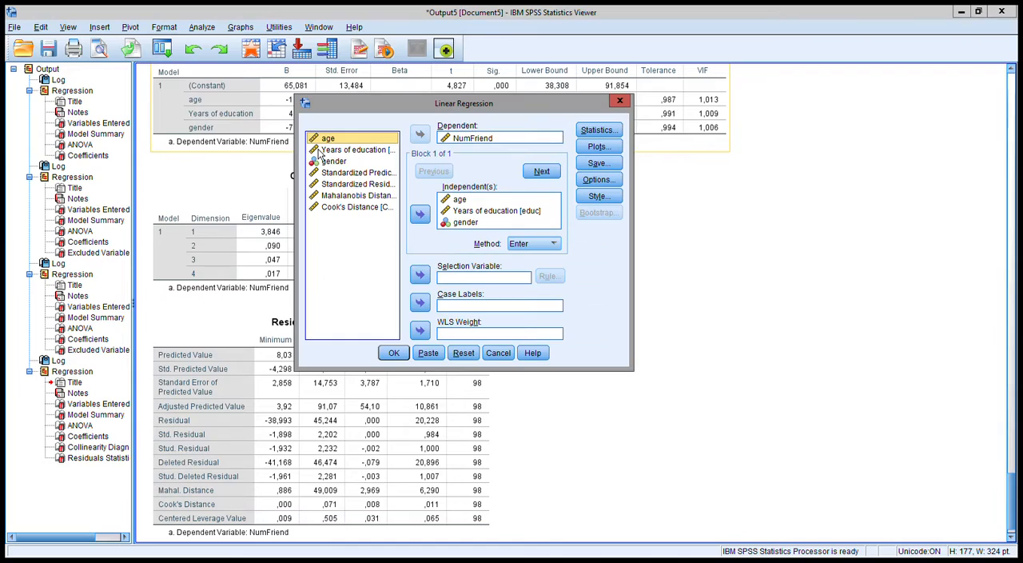
pyautogui.click(368, 172)
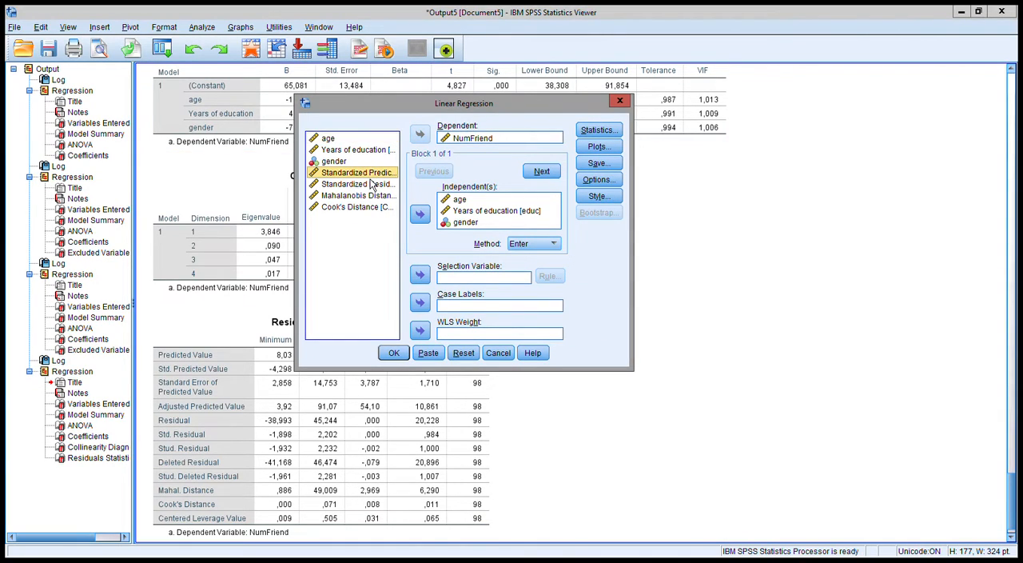
pyautogui.click(362, 187)
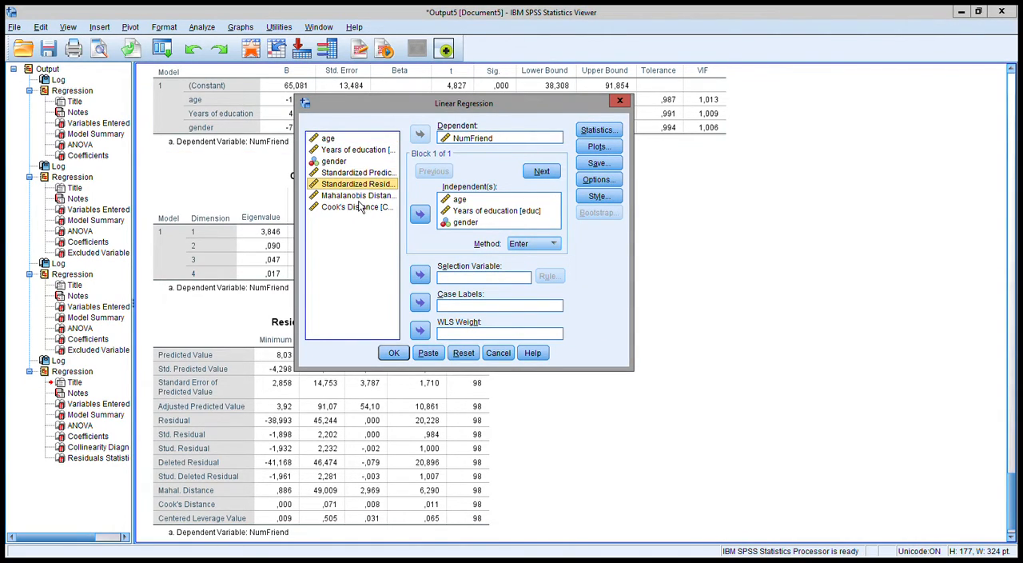
# Turn off saving of the standardized predicted values, standardized residuals, Mahalanobis and Cook's distances, and rerun the regression
pyautogui.click(597, 164)
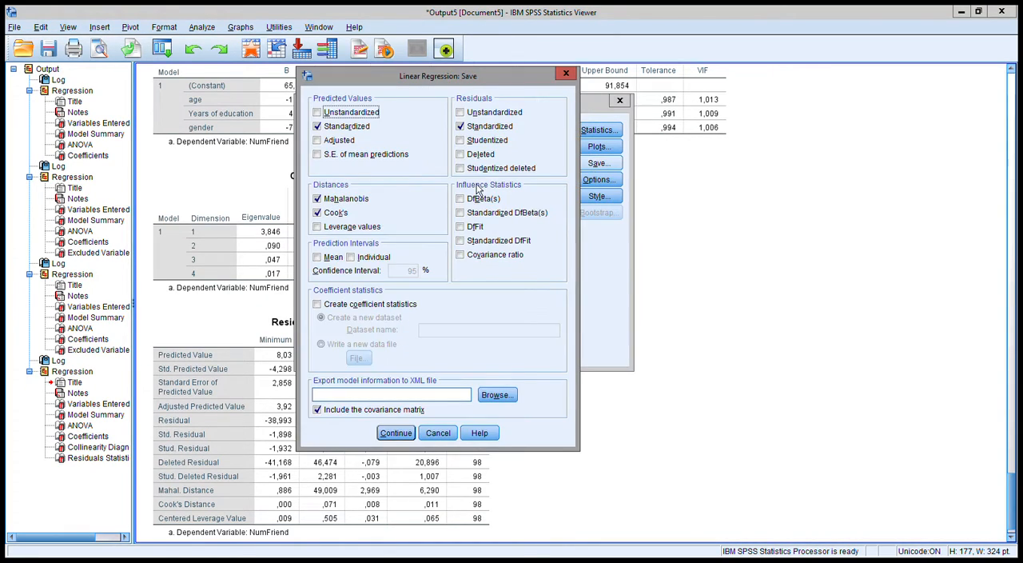
pyautogui.click(346, 126)
pyautogui.click(336, 213)
pyautogui.click(343, 199)
pyautogui.click(487, 128)
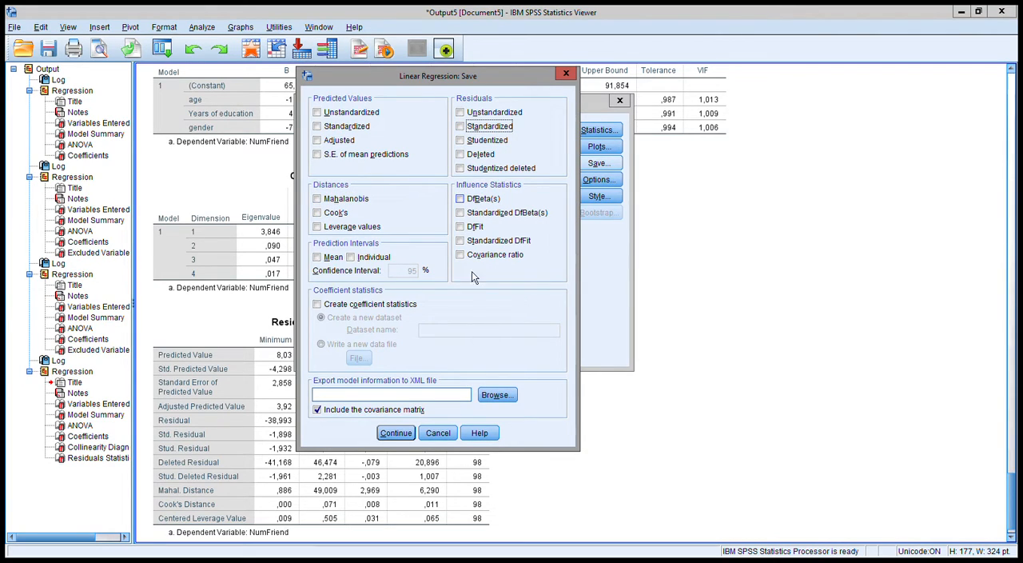
pyautogui.click(395, 433)
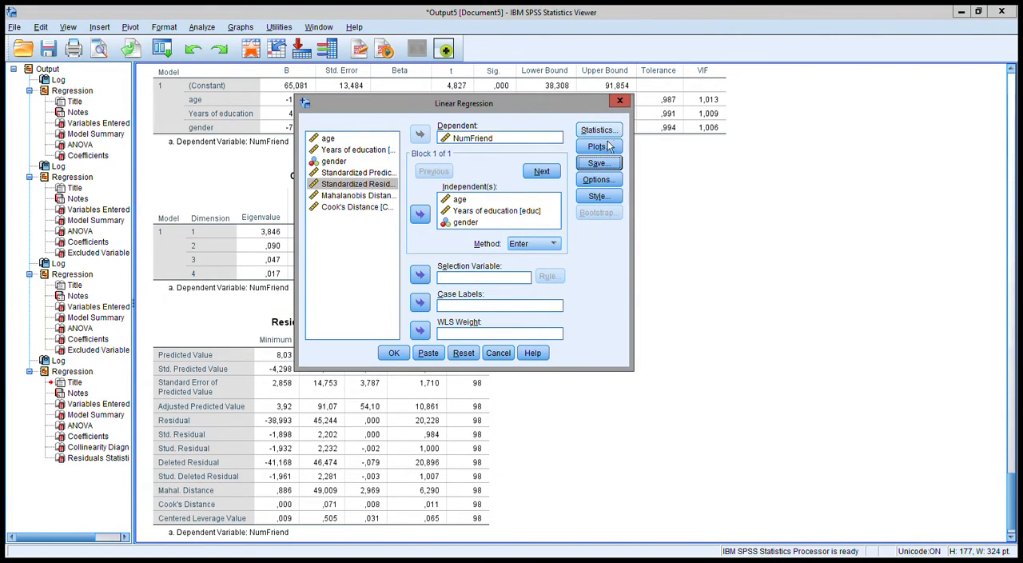
pyautogui.click(393, 352)
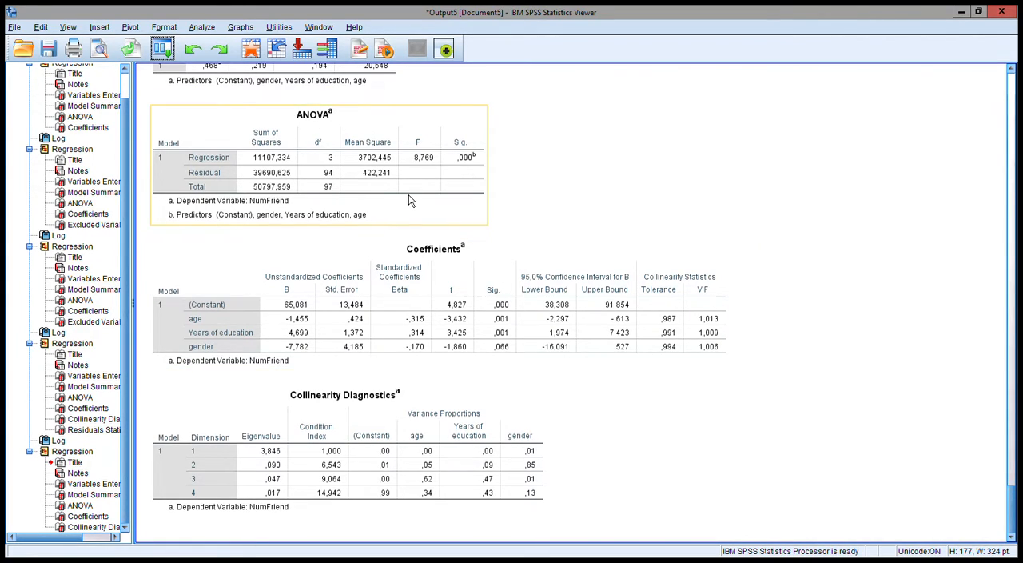
# Start an Explore analysis with Standardized Residual as the dependent variable
pyautogui.click(202, 27)
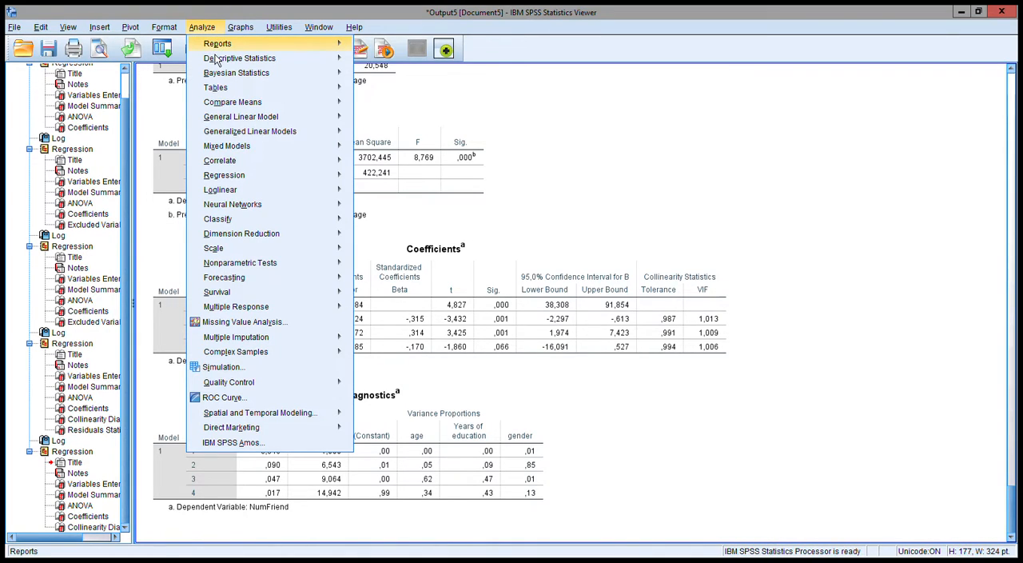
pyautogui.moveTo(327, 64)
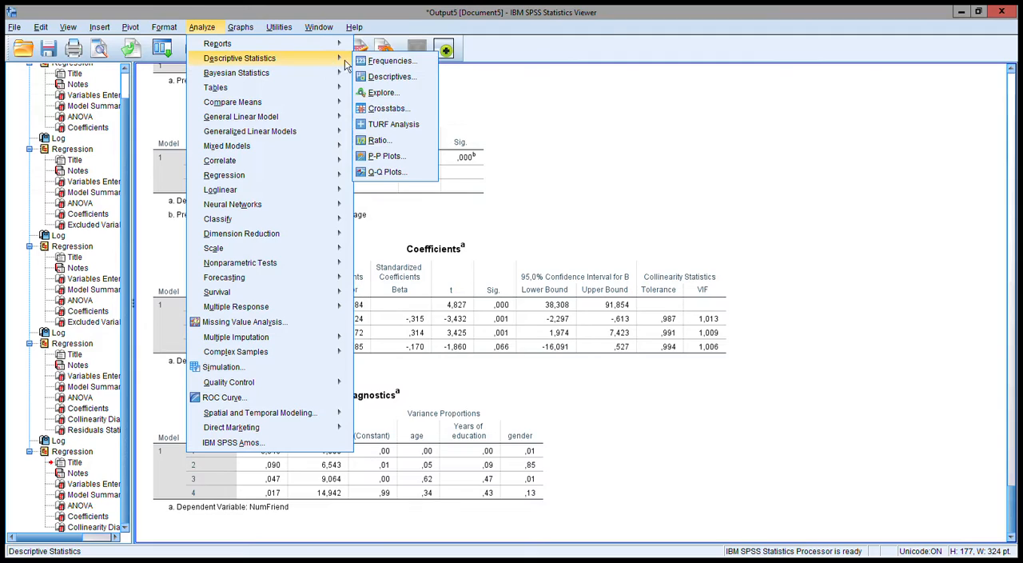
pyautogui.click(391, 94)
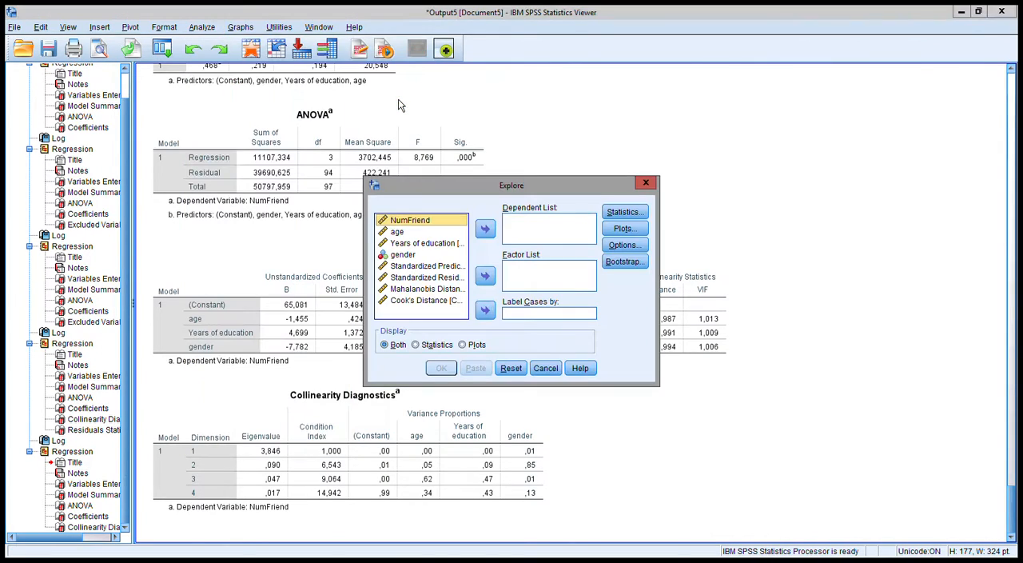
pyautogui.click(428, 279)
pyautogui.click(485, 229)
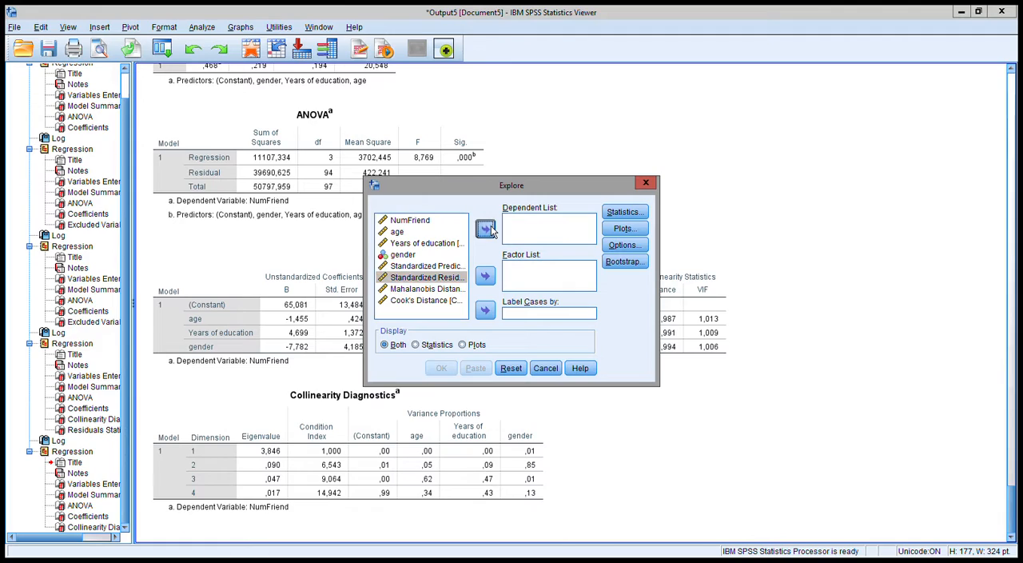
# Request normality plots with tests for the standardized residual and run the Explore analysis
pyautogui.click(624, 229)
pyautogui.click(487, 272)
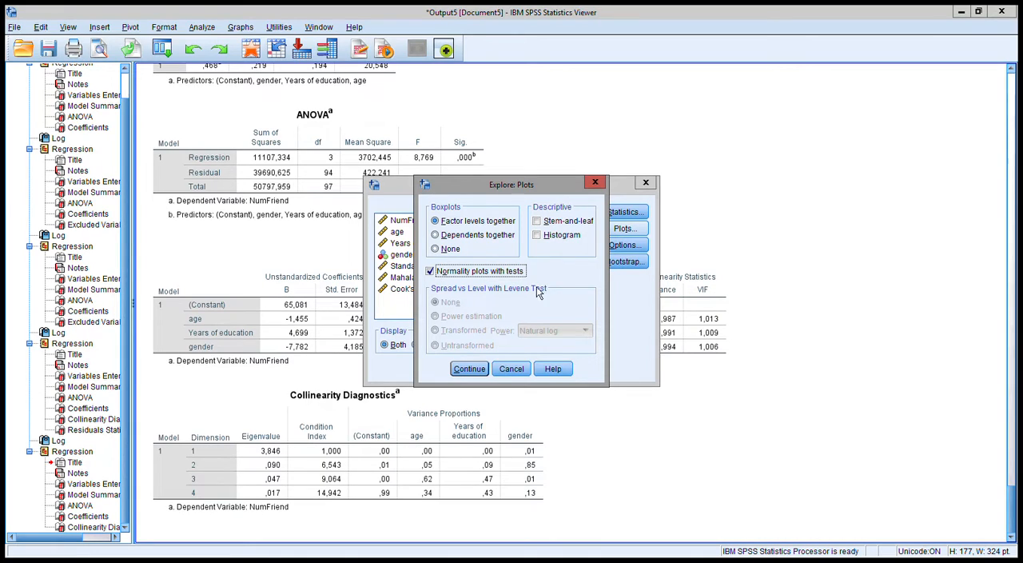
pyautogui.click(469, 368)
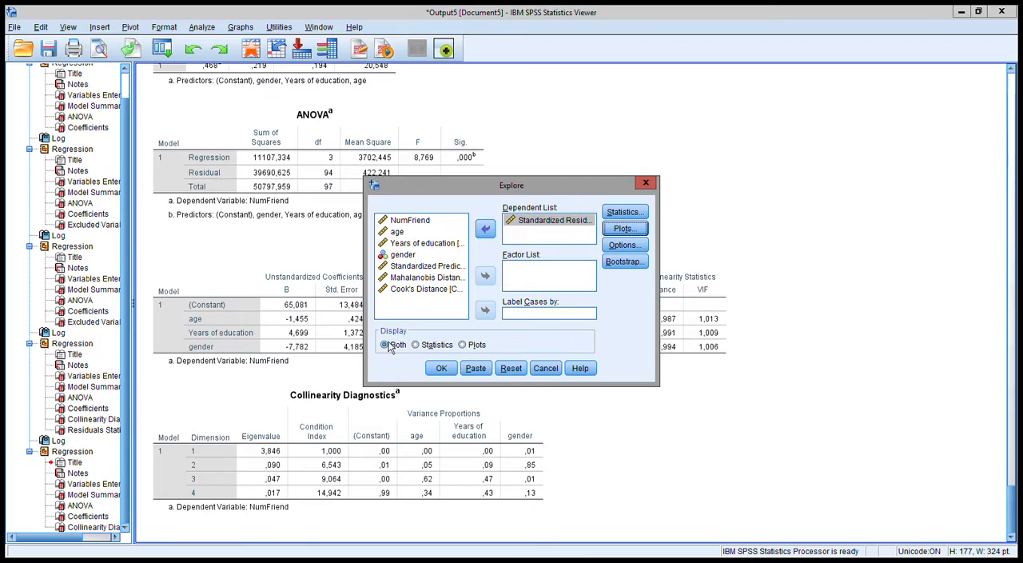
pyautogui.click(441, 368)
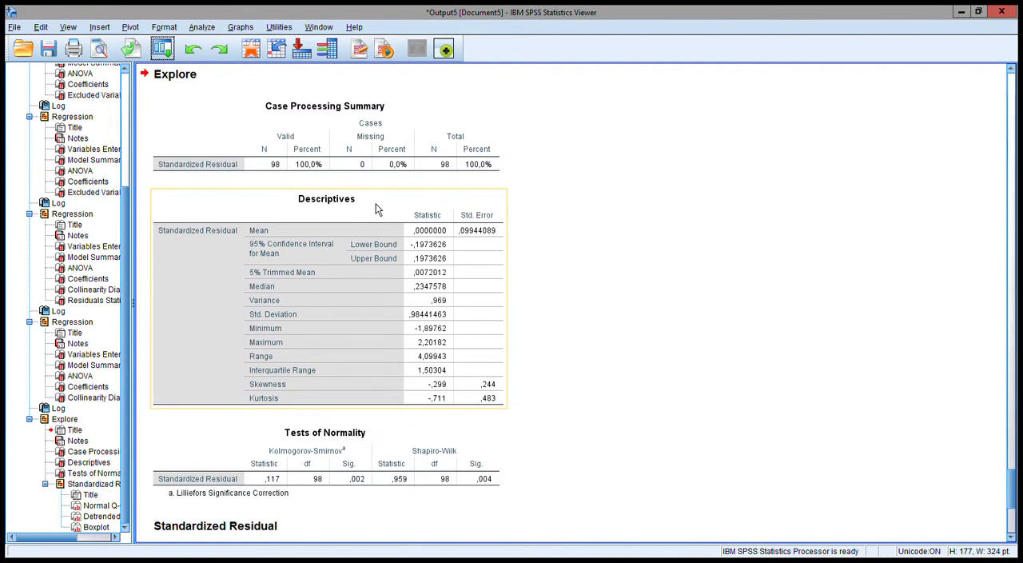
# Examine the standardized residual's descriptives, Tests of Normality table and normal Q-Q plot
pyautogui.scroll(-3, 409, 256)
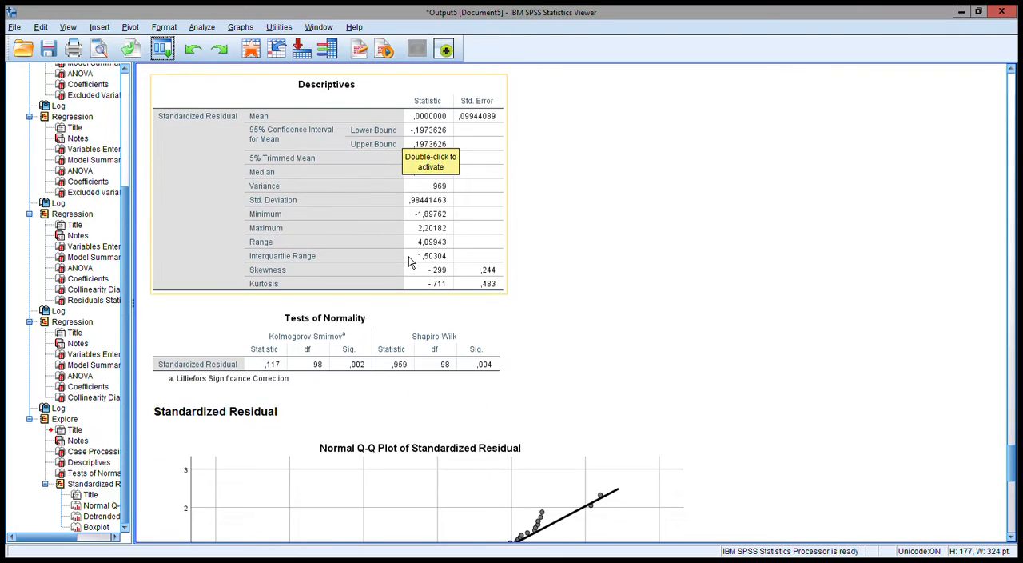
pyautogui.scroll(3, 408, 256)
pyautogui.scroll(-3, 343, 339)
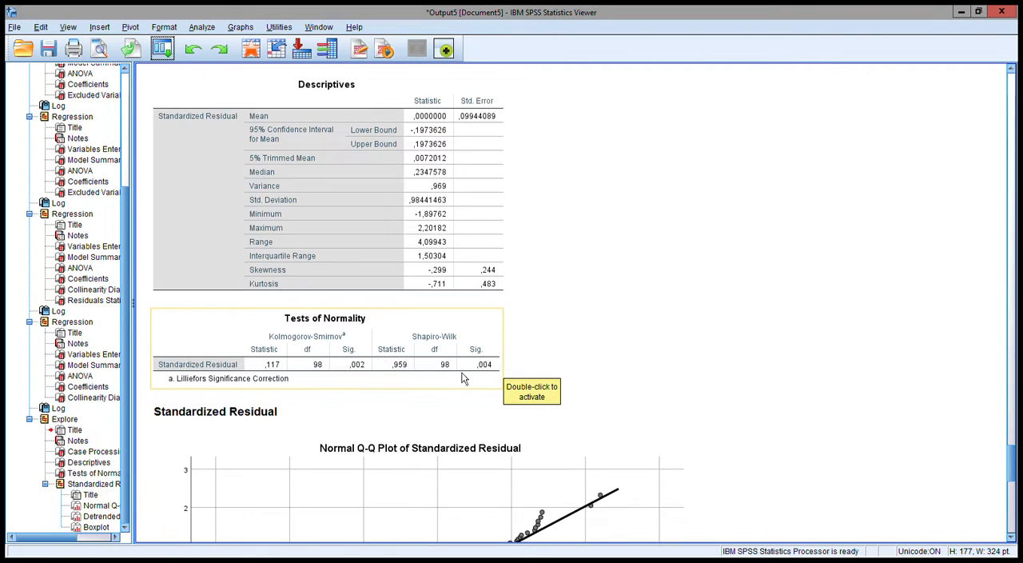
pyautogui.scroll(-3, 454, 364)
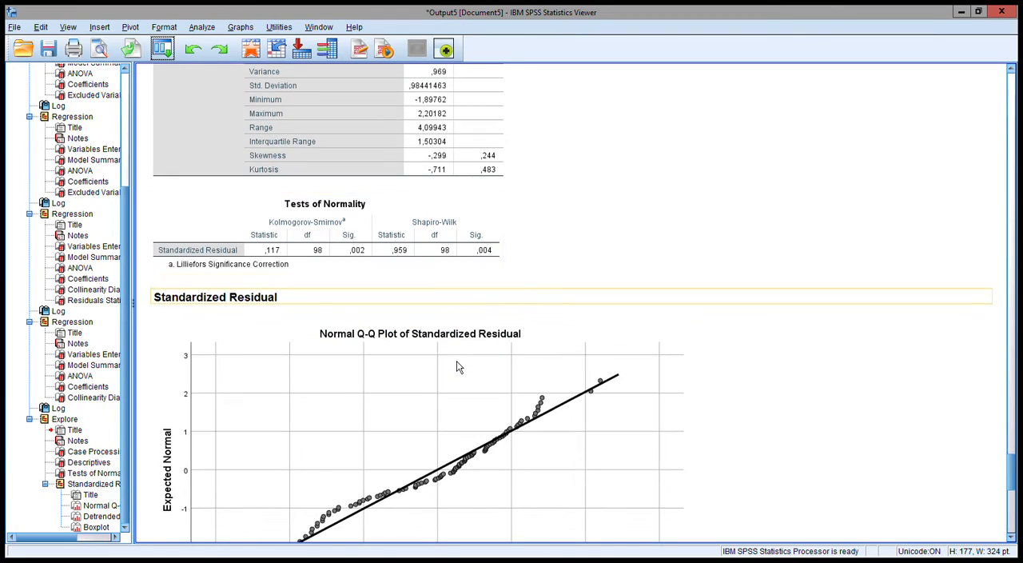
pyautogui.scroll(-3, 454, 364)
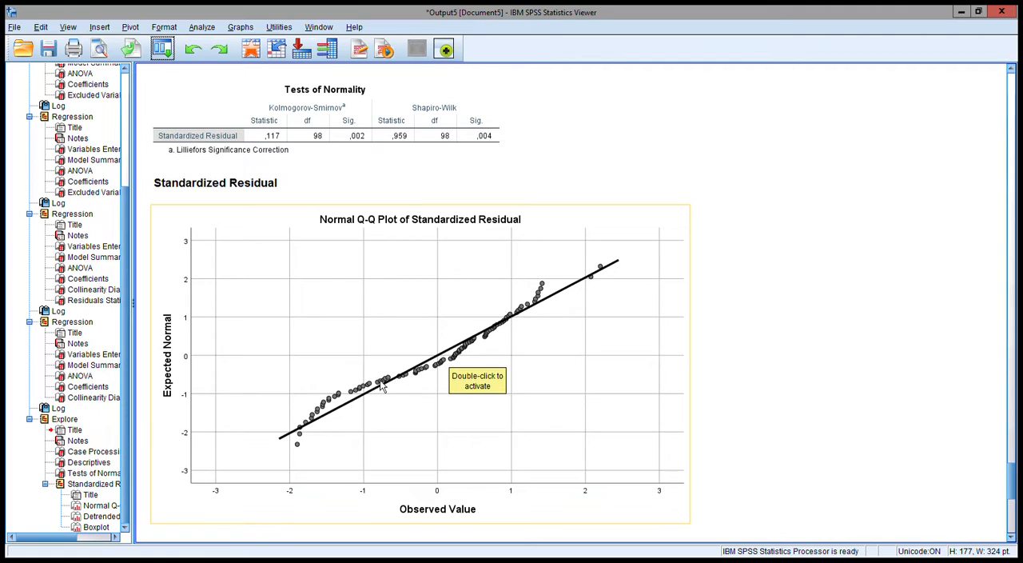
# Start a new chart in the Chart Builder and place a simple scatter plot on the canvas
pyautogui.scroll(5, 611, 289)
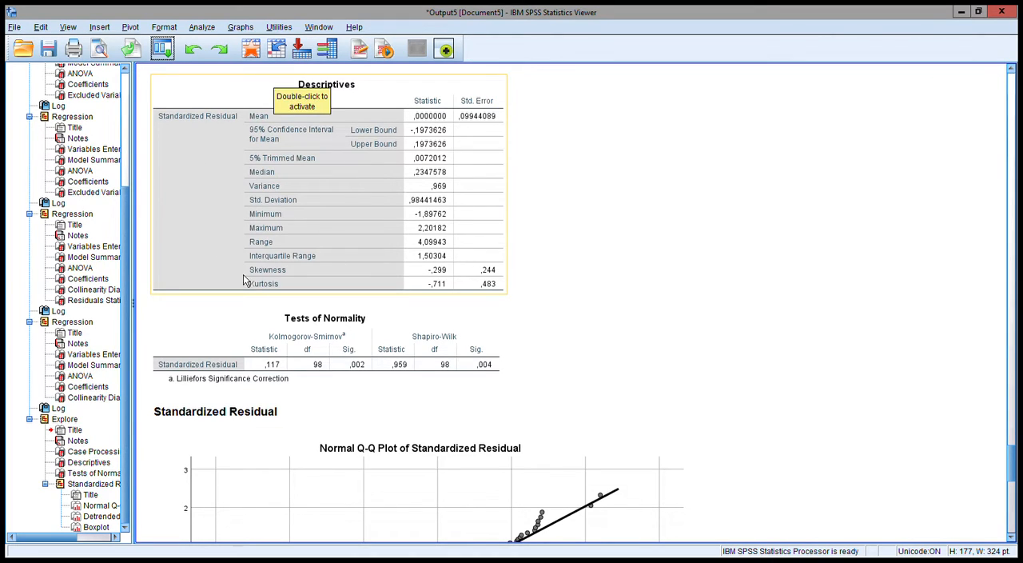
pyautogui.scroll(-3, 259, 292)
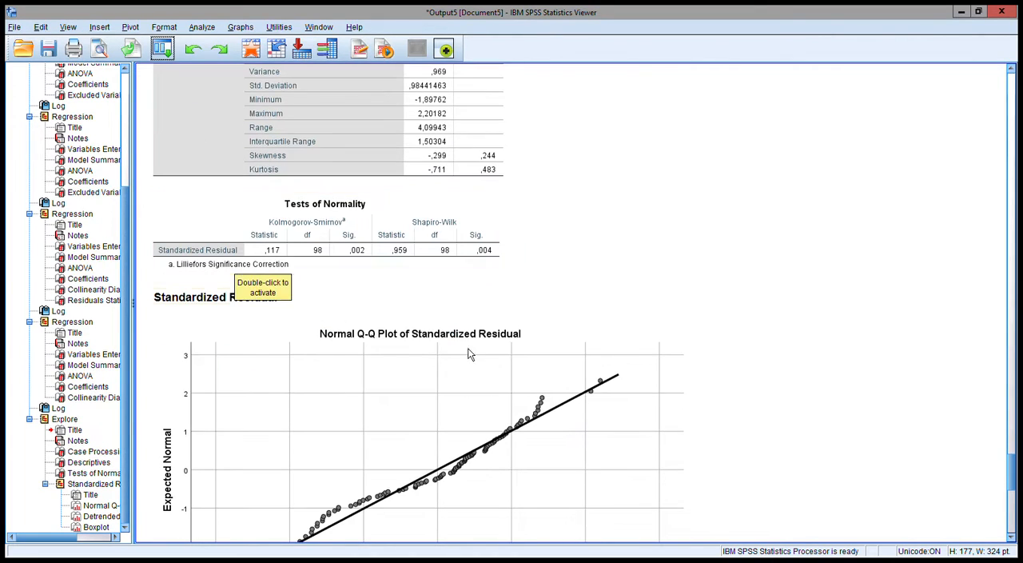
pyautogui.click(164, 50)
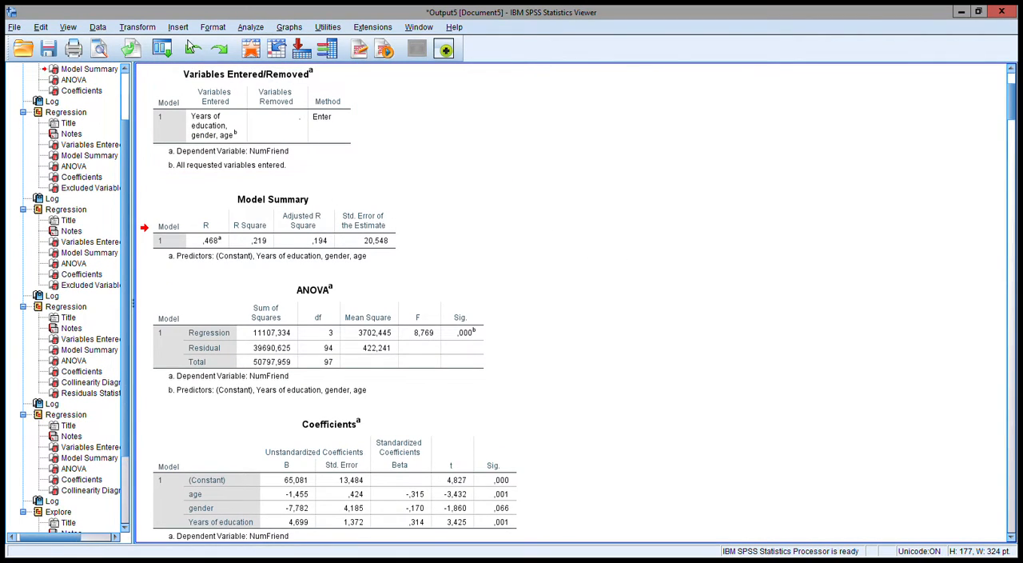
pyautogui.click(296, 30)
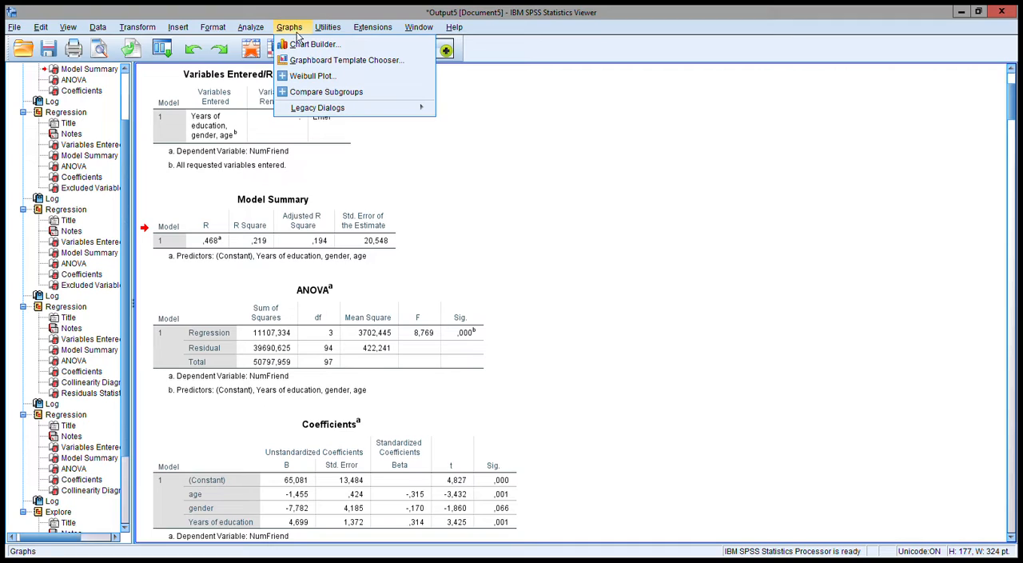
pyautogui.click(314, 45)
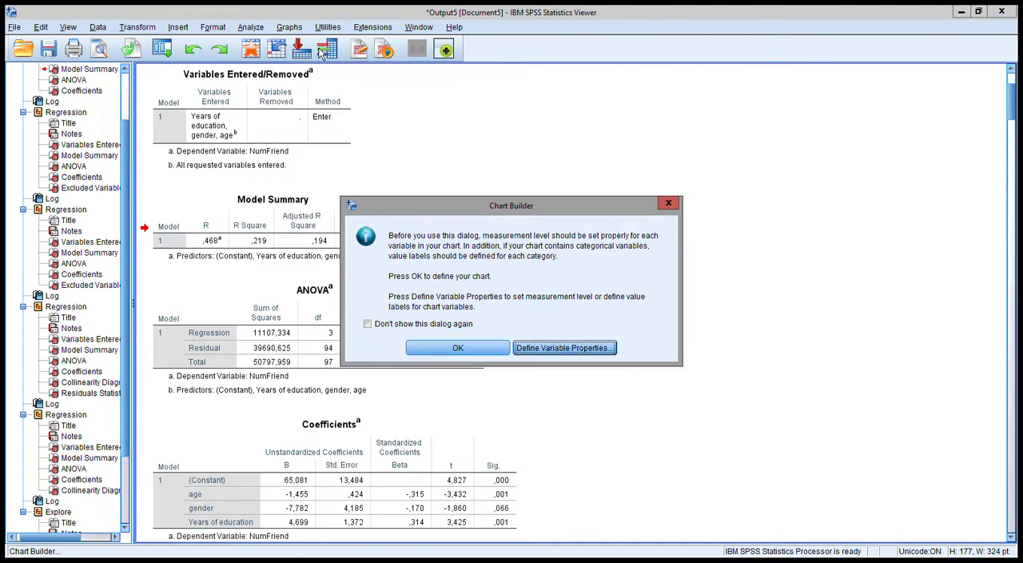
pyautogui.click(474, 354)
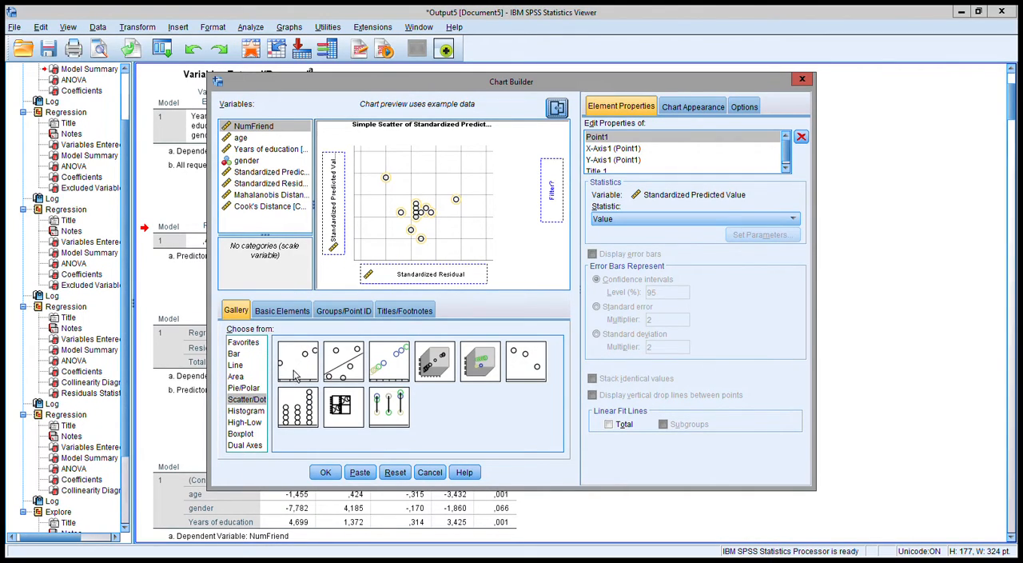
pyautogui.moveTo(299, 368); pyautogui.dragTo(414, 204)
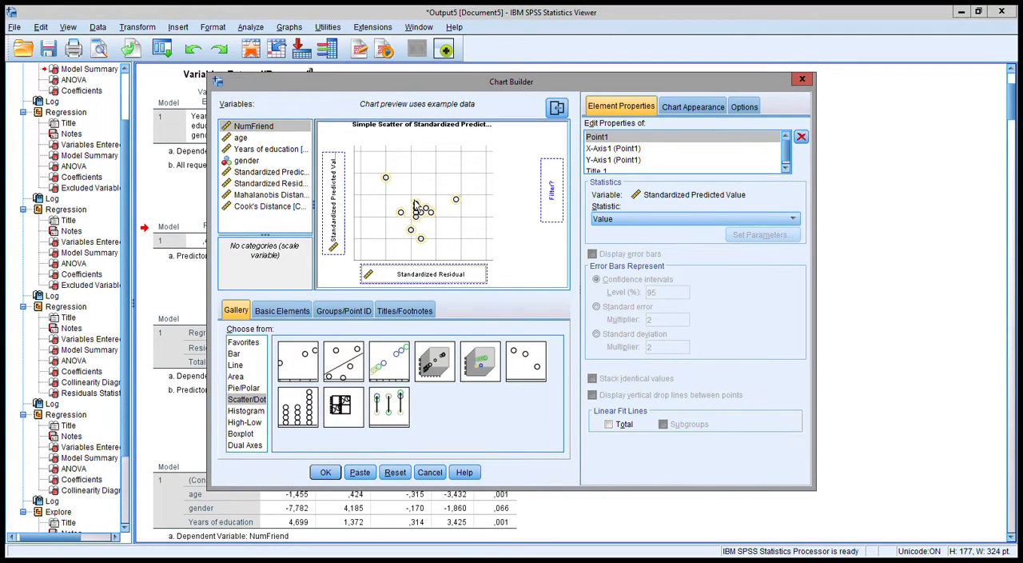
pyautogui.moveTo(311, 371); pyautogui.dragTo(404, 211)
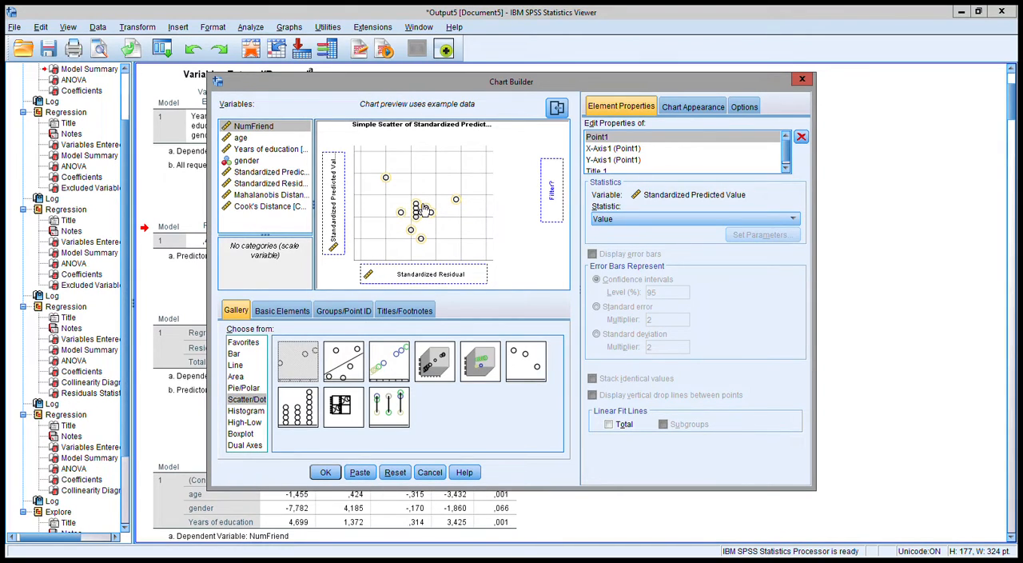
# Clear both axes, assign Standardized Predicted Value to the y-axis and Standardized Residual to the x-axis, and generate the scatter plot
pyautogui.moveTo(335, 201); pyautogui.dragTo(270, 189)
pyautogui.moveTo(435, 274); pyautogui.dragTo(238, 172)
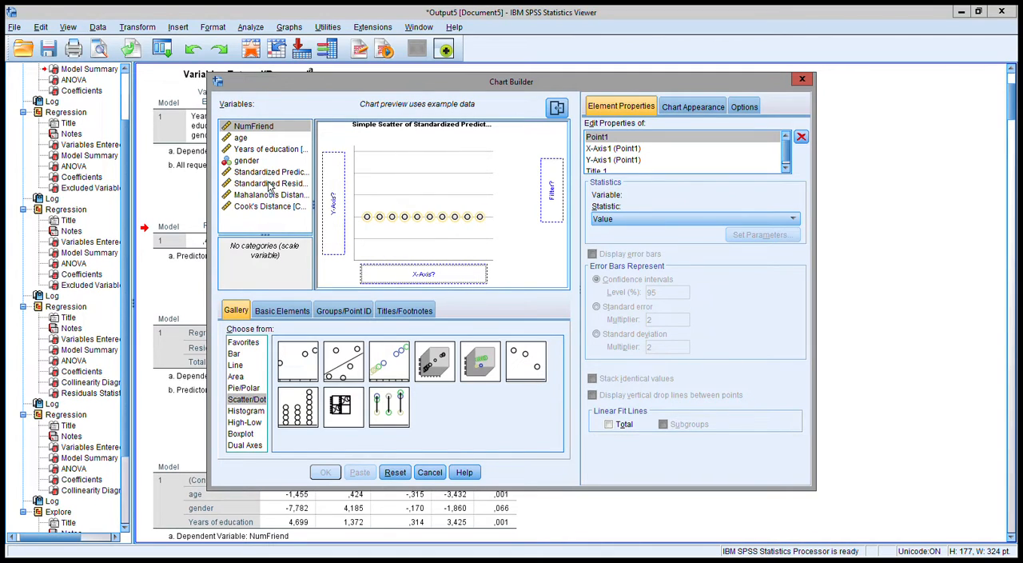
pyautogui.moveTo(264, 171); pyautogui.dragTo(338, 187)
pyautogui.moveTo(255, 185); pyautogui.dragTo(411, 279)
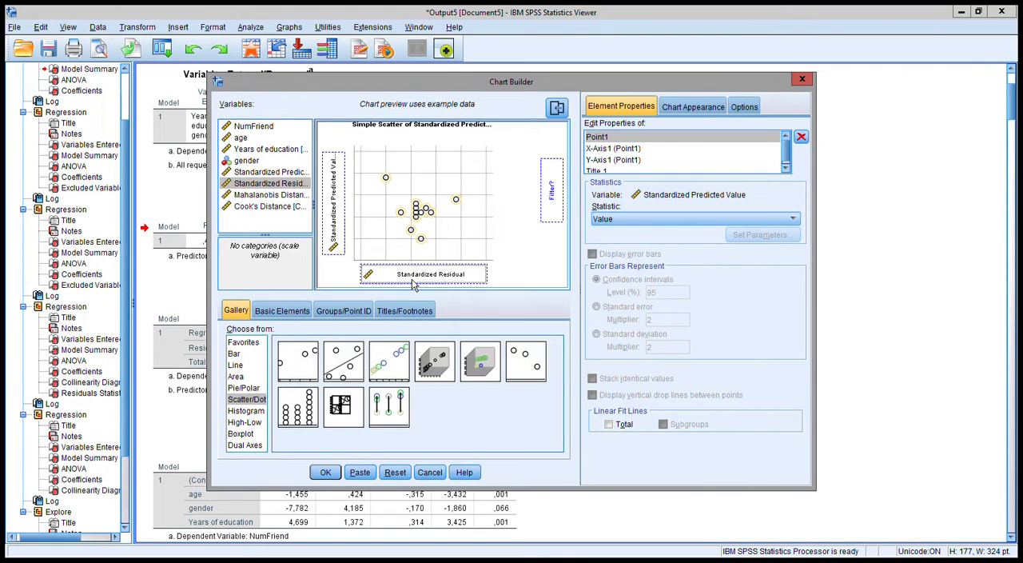
pyautogui.click(324, 472)
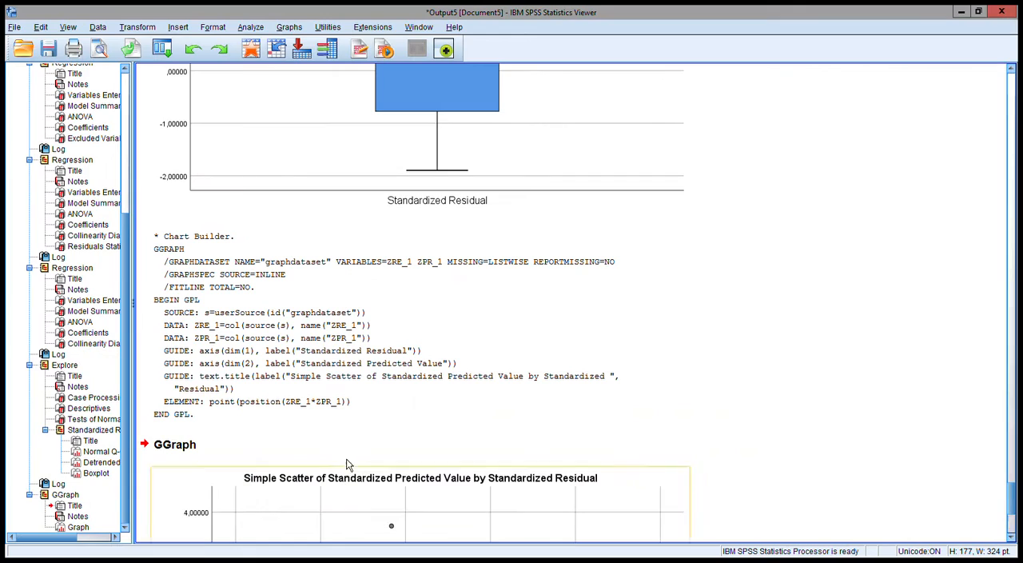